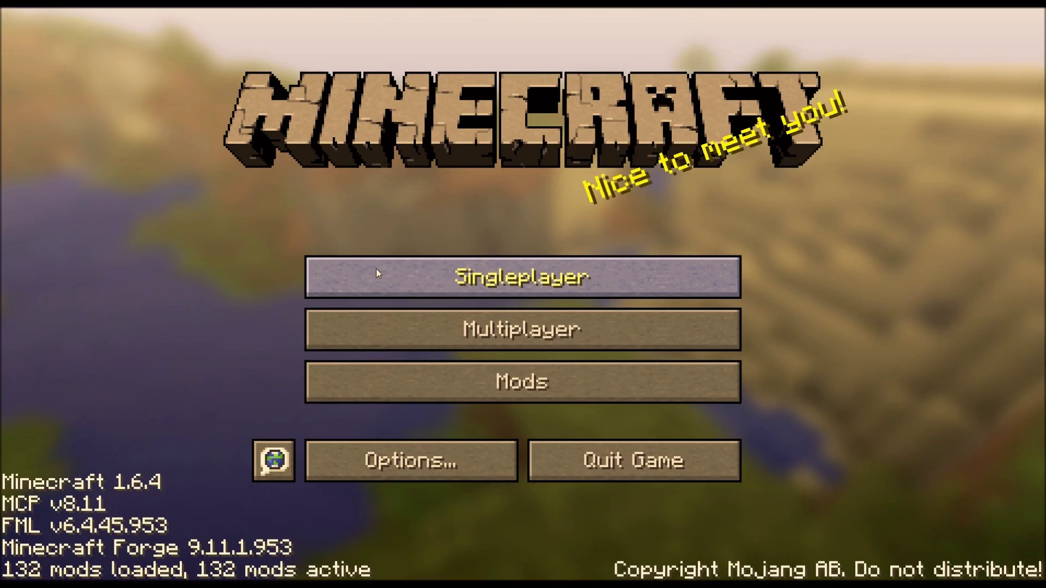
# Start a new singleplayer world and set its world type to Biomes O' Plenty in the additional world options.
pyautogui.click(377, 276)
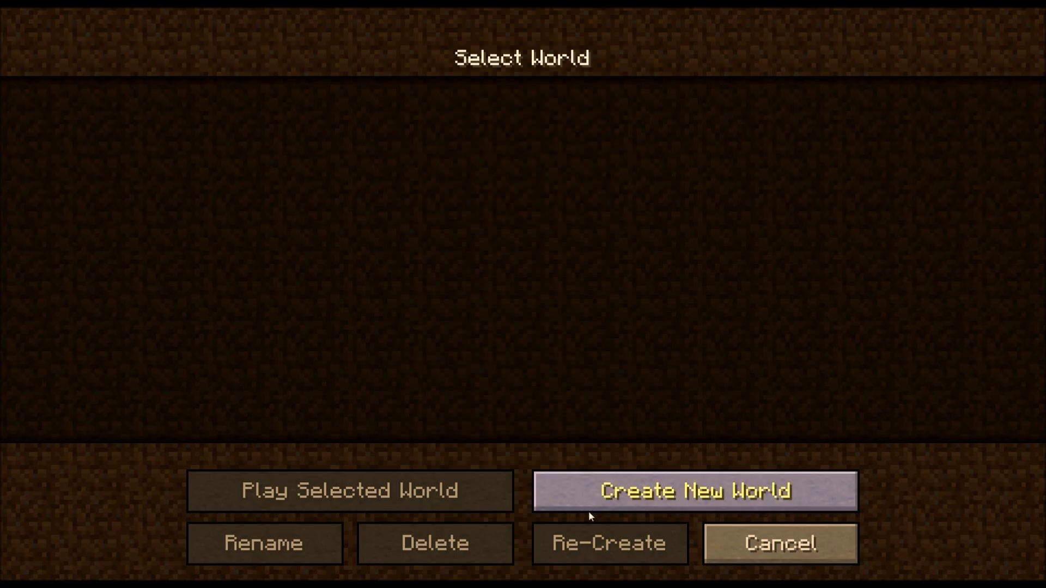
pyautogui.click(627, 498)
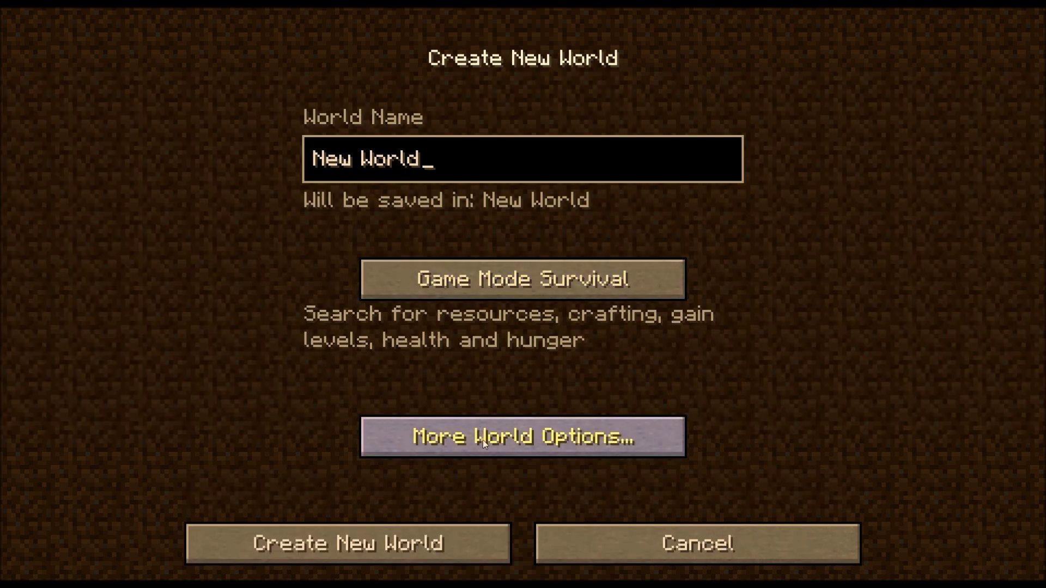
pyautogui.click(535, 439)
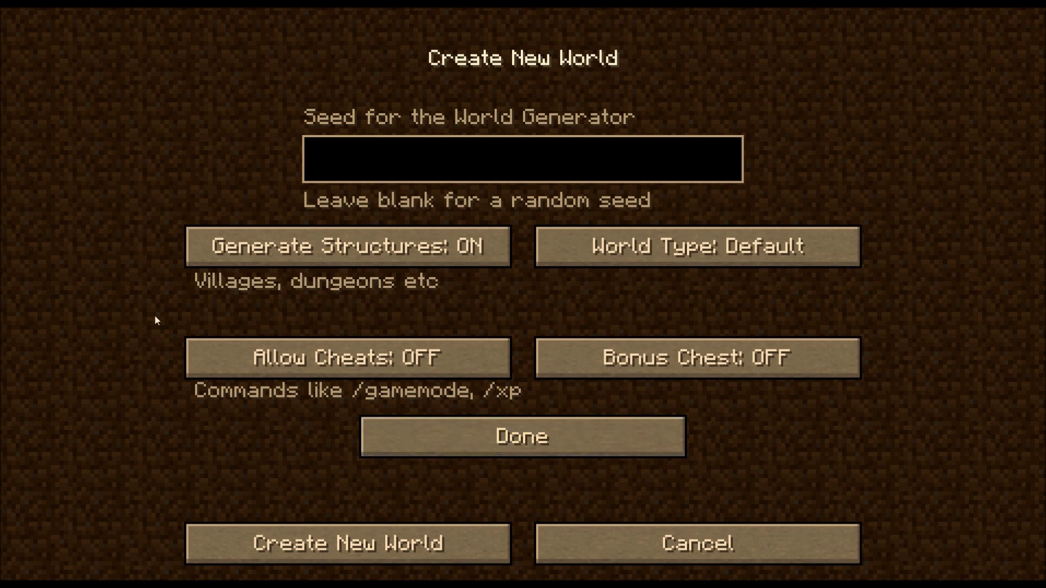
pyautogui.click(725, 253)
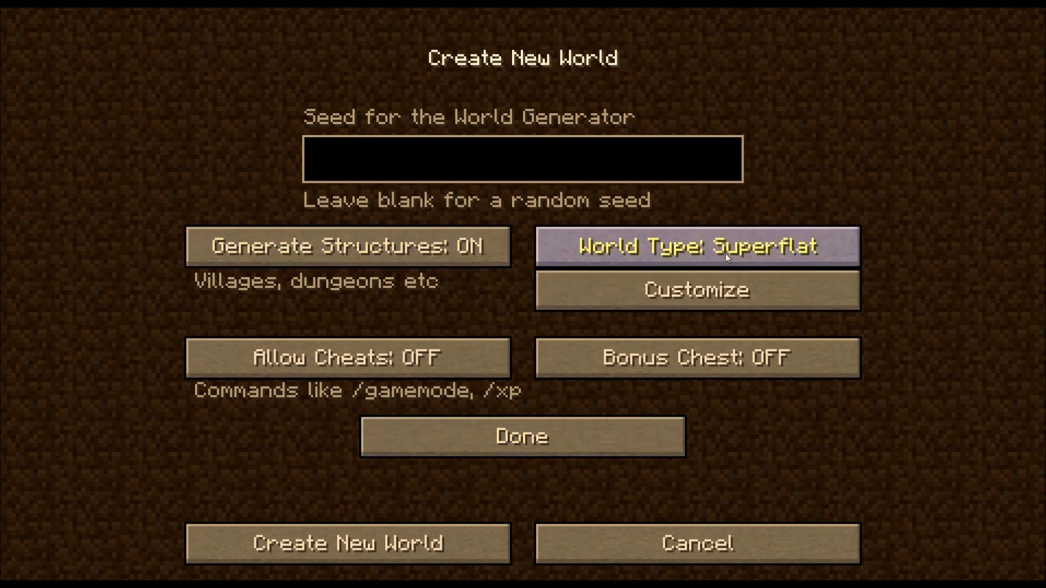
pyautogui.click(724, 253)
pyautogui.click(724, 254)
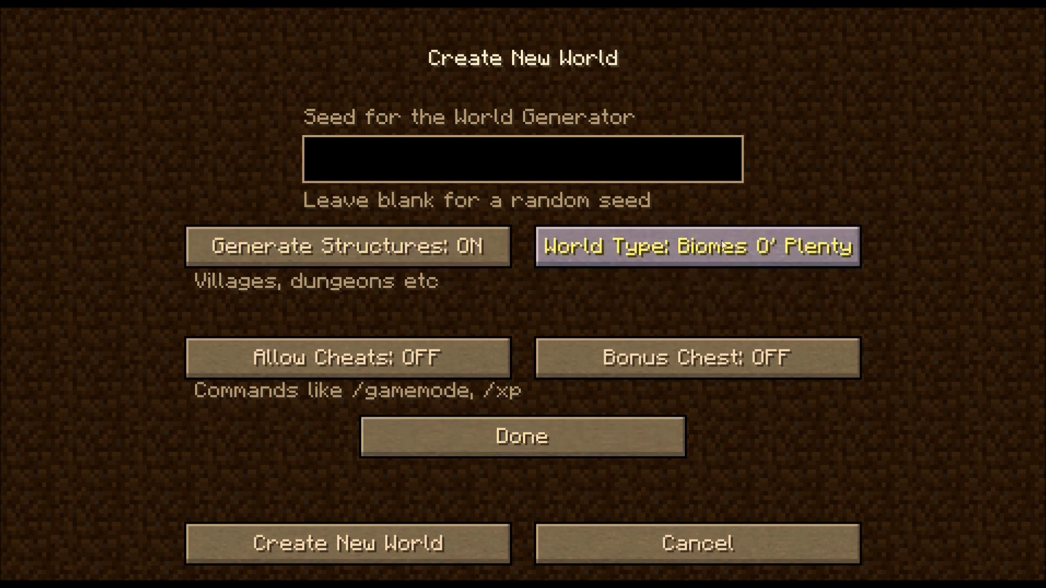
pyautogui.click(475, 440)
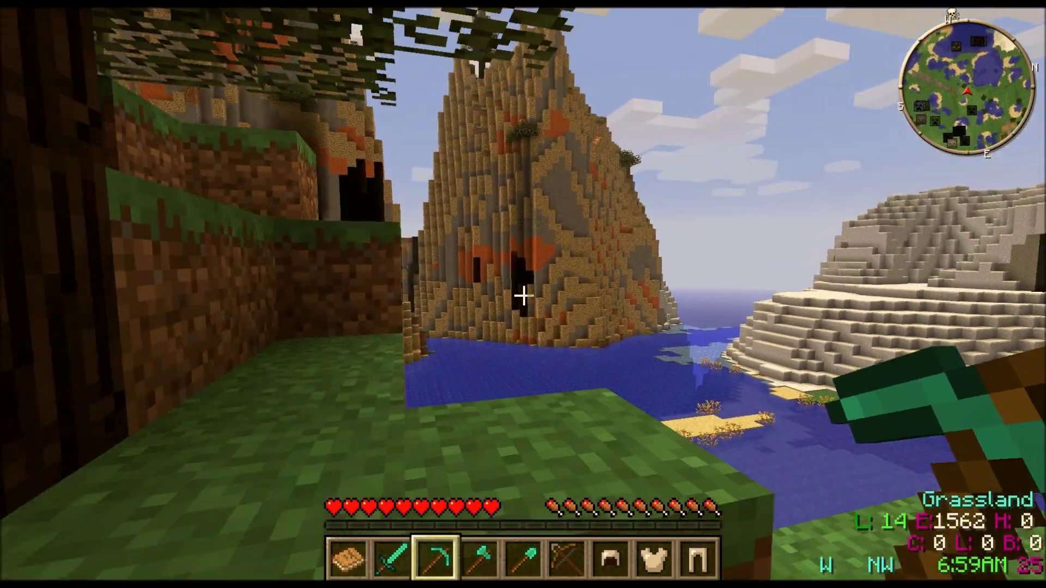
# Explore the terrain around the rocky peaks in the Grassland biome and survey the open Ocean biome.
pyautogui.press('w')
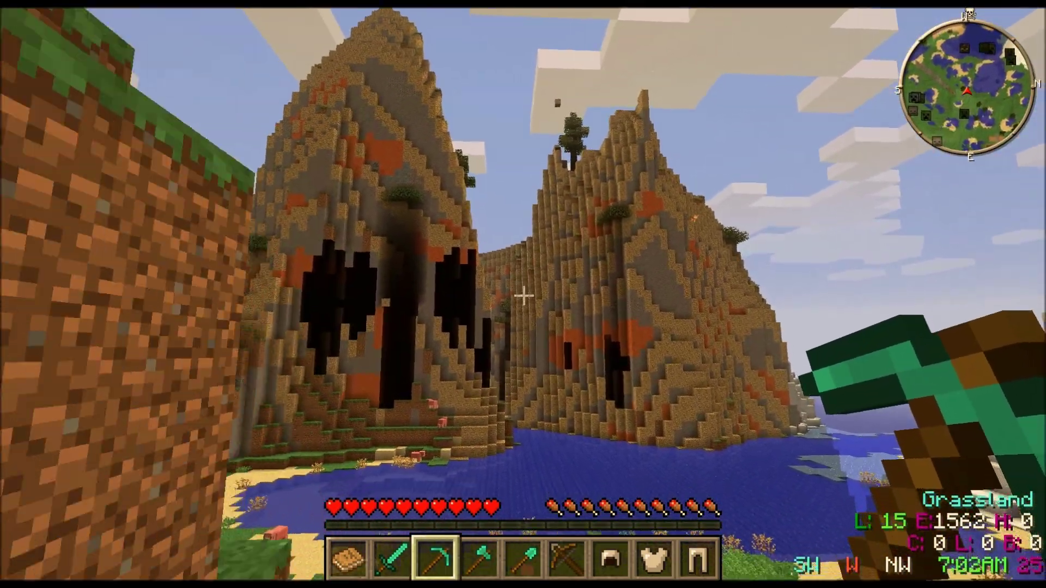
pyautogui.press('w')
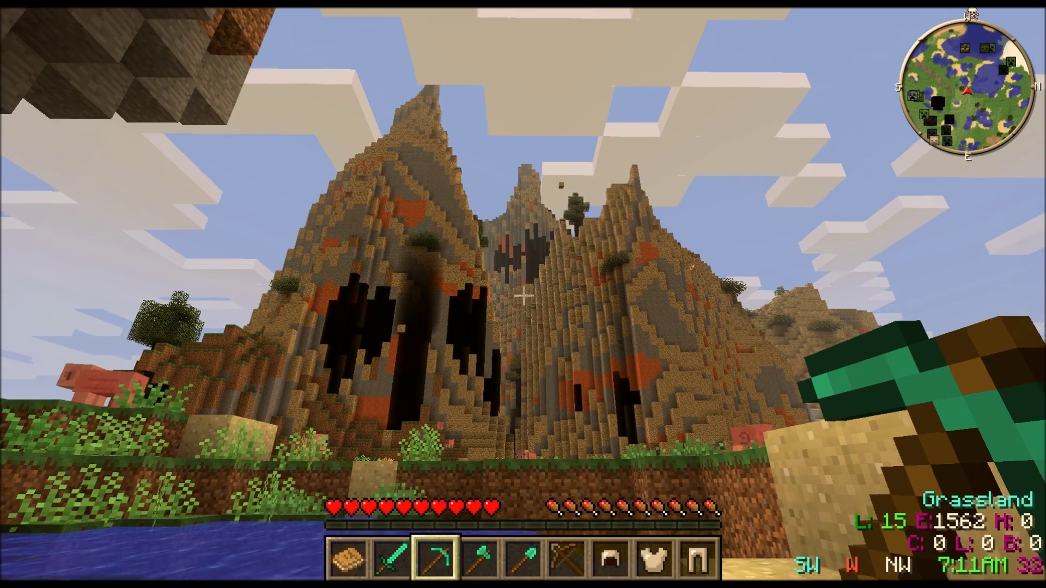
pyautogui.press('w')
pyautogui.press('space')
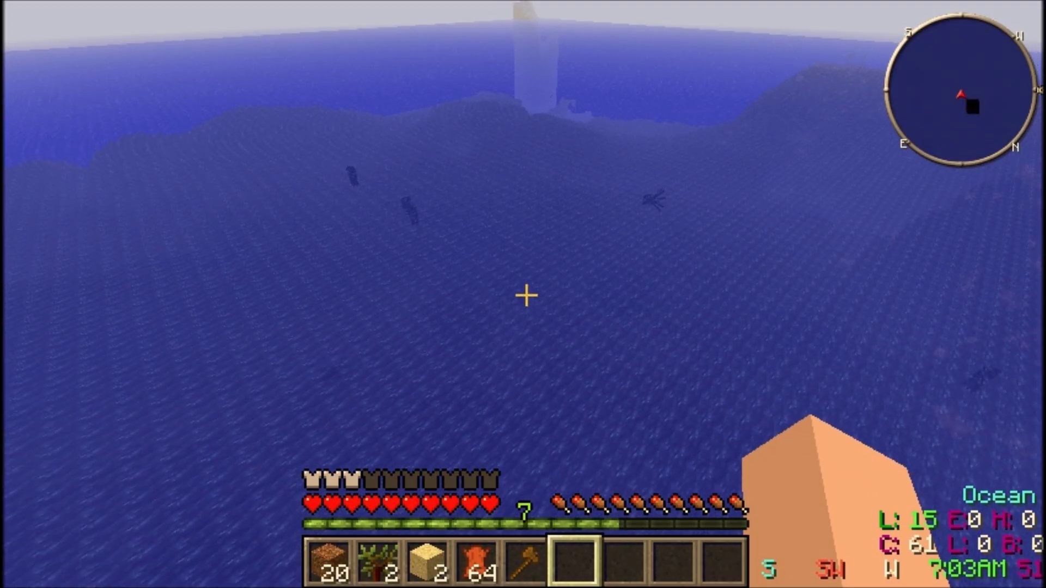
pyautogui.press('w')
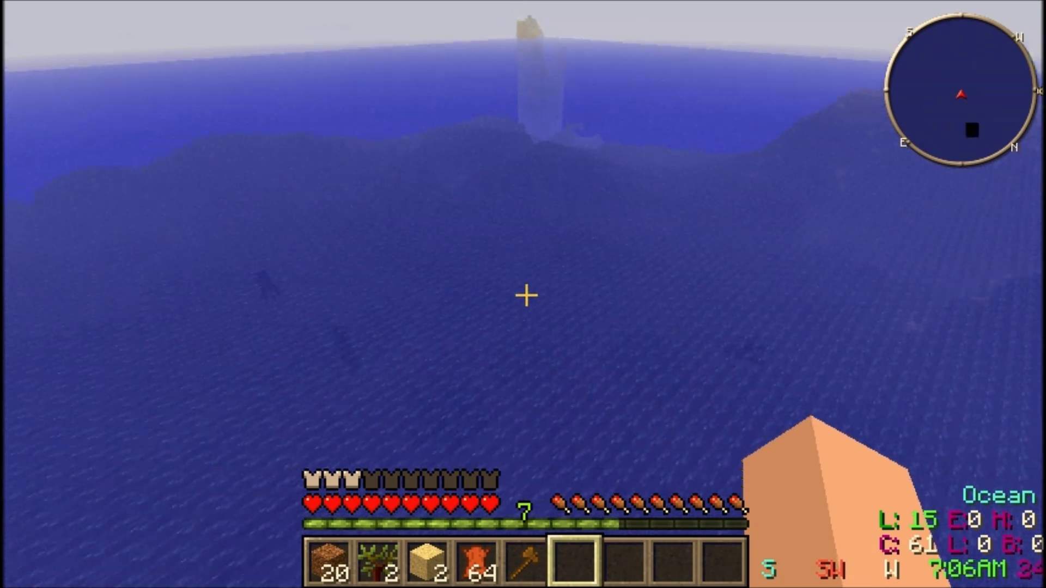
pyautogui.press('w')
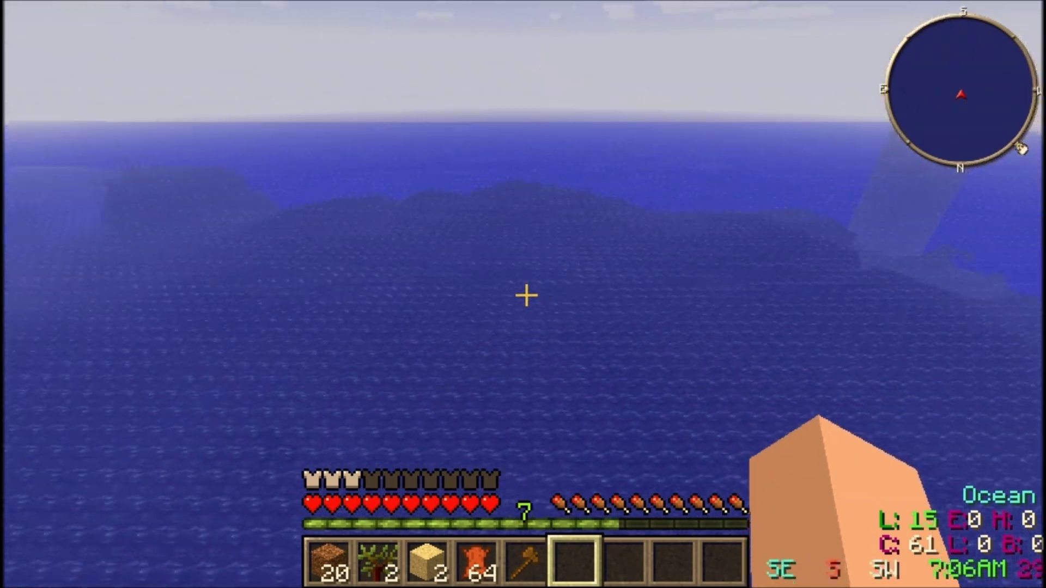
pyautogui.press('w')
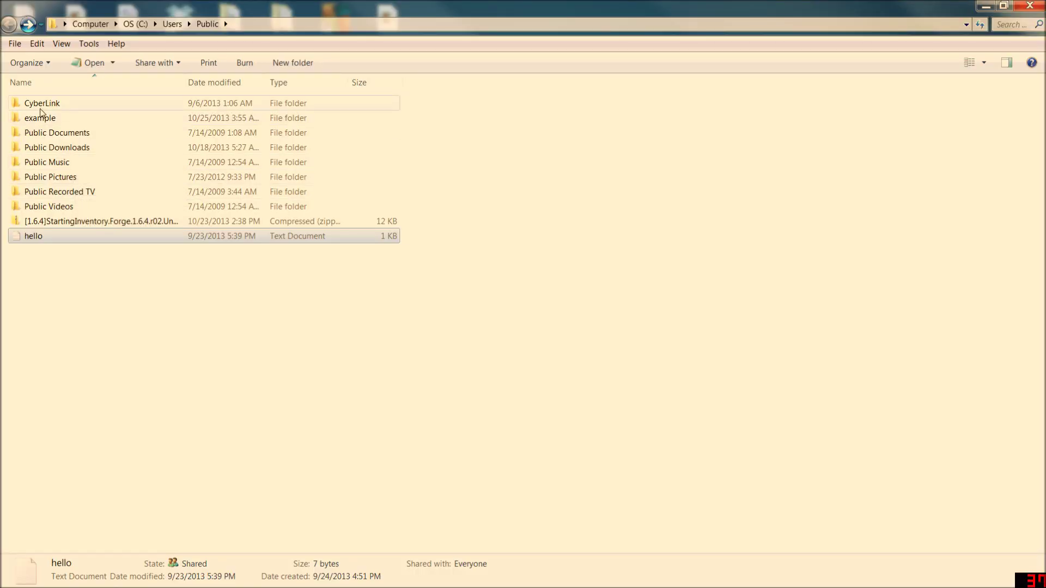
# Switch to Windows Explorer and open the biomegen configuration file from example\config\biomesoplenty.
pyautogui.click(40, 120)
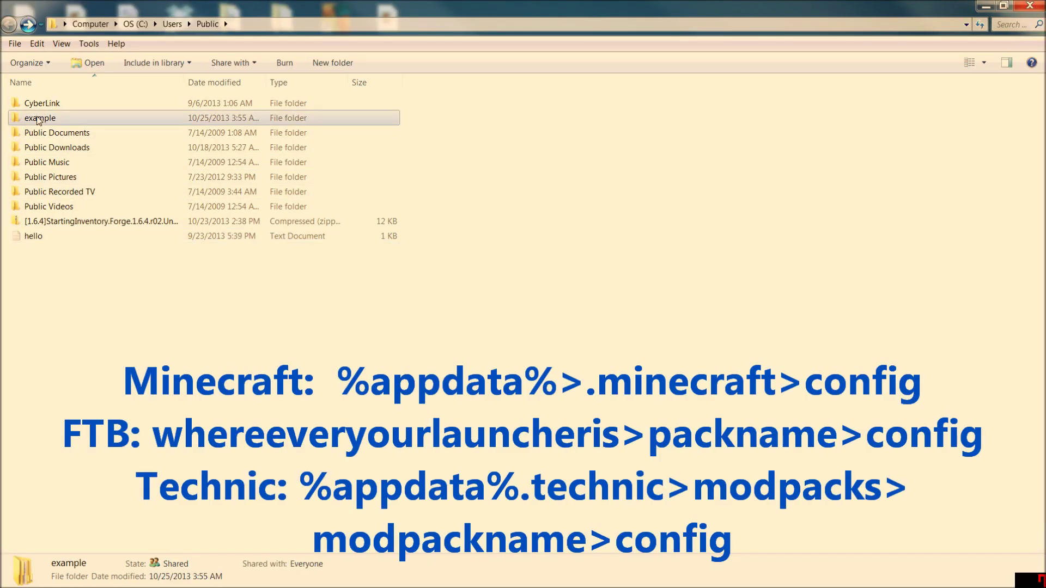
pyautogui.doubleClick(38, 120)
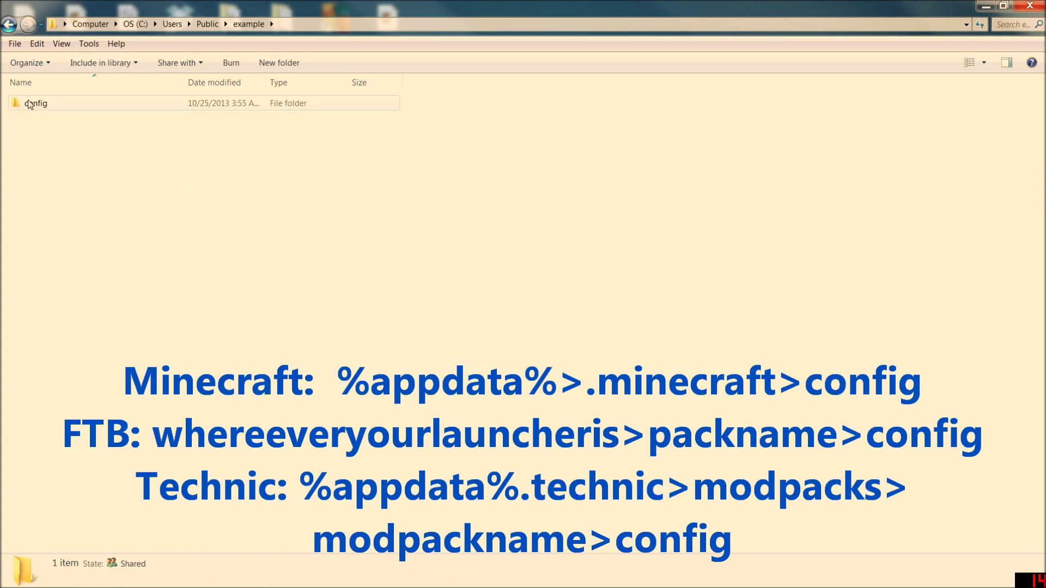
pyautogui.doubleClick(33, 105)
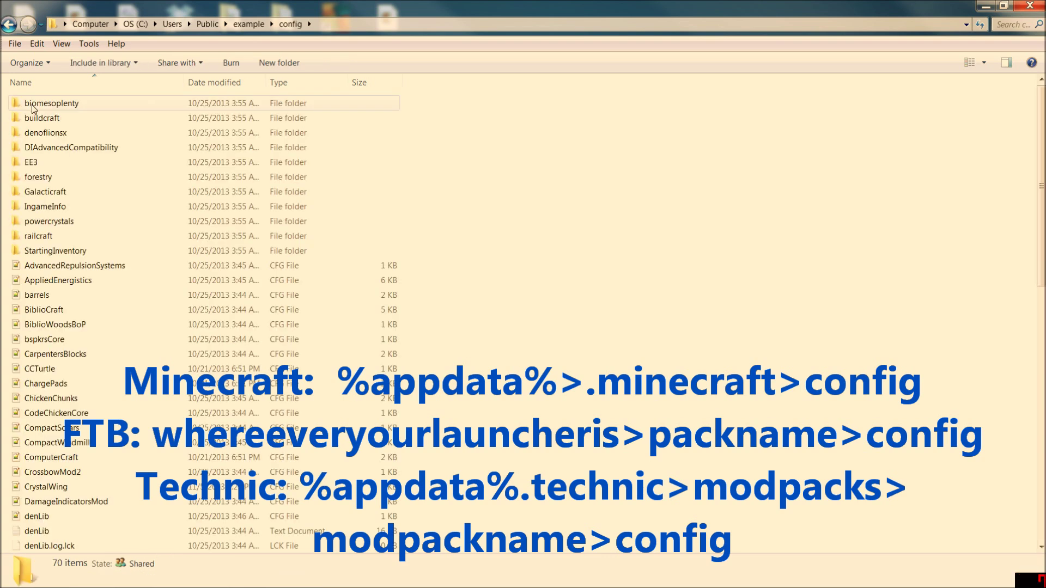
pyautogui.doubleClick(33, 105)
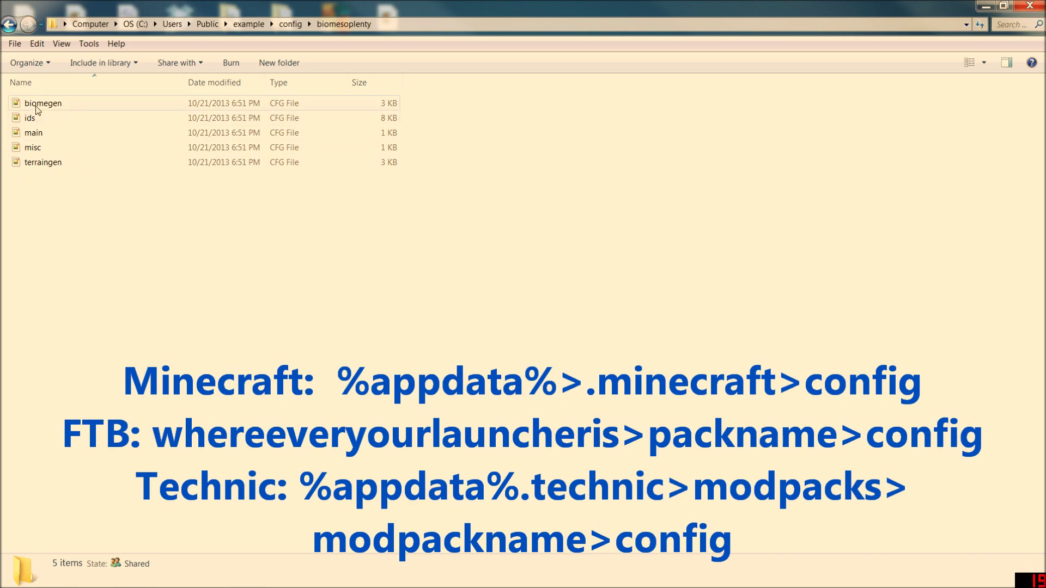
pyautogui.doubleClick(37, 107)
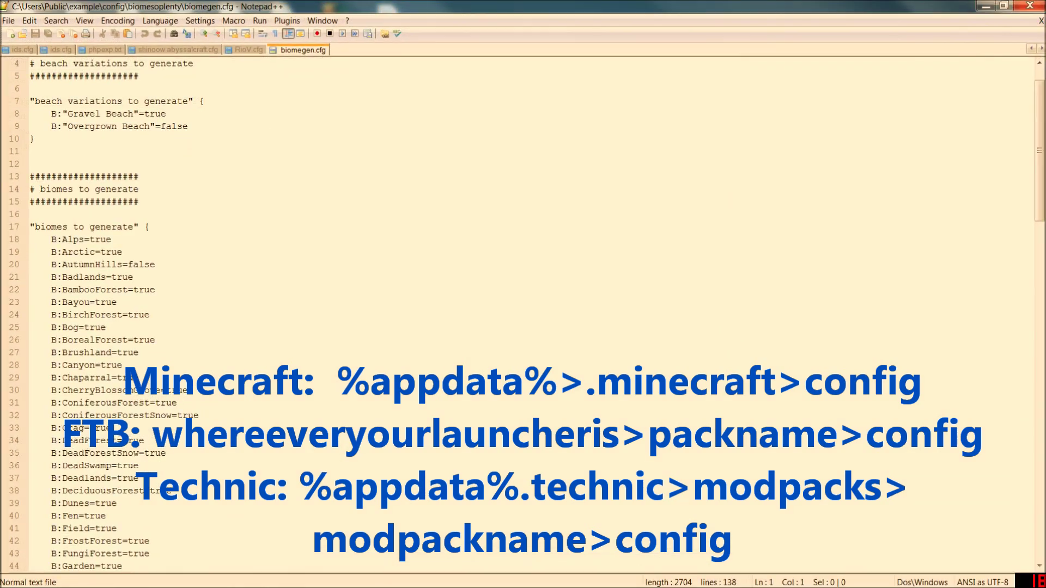
# Set Coral Reef to false in the "ocean biomes to generate" section.
pyautogui.scroll(-8, 523, 316)
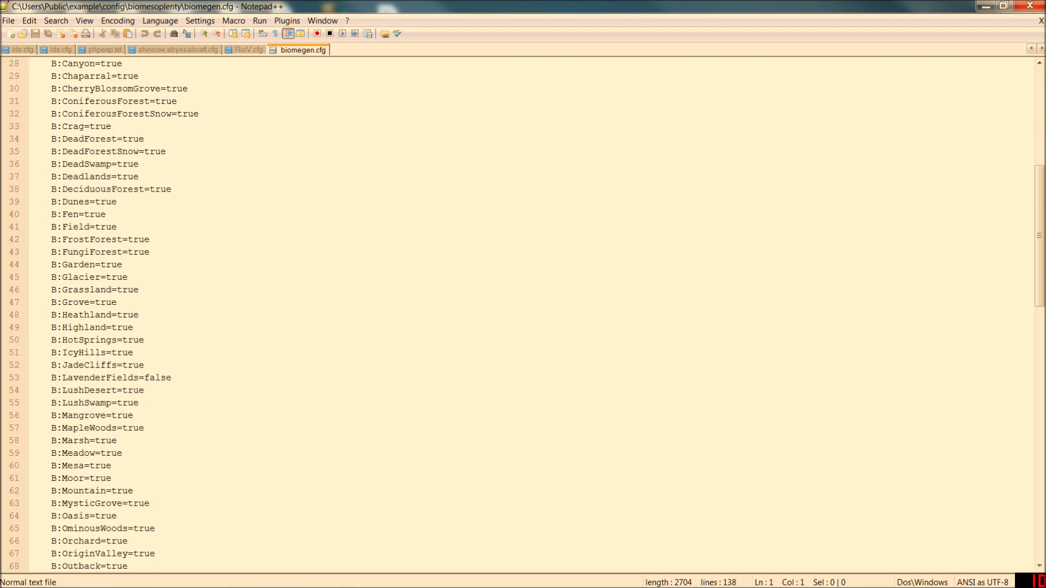
pyautogui.scroll(-14, 523, 316)
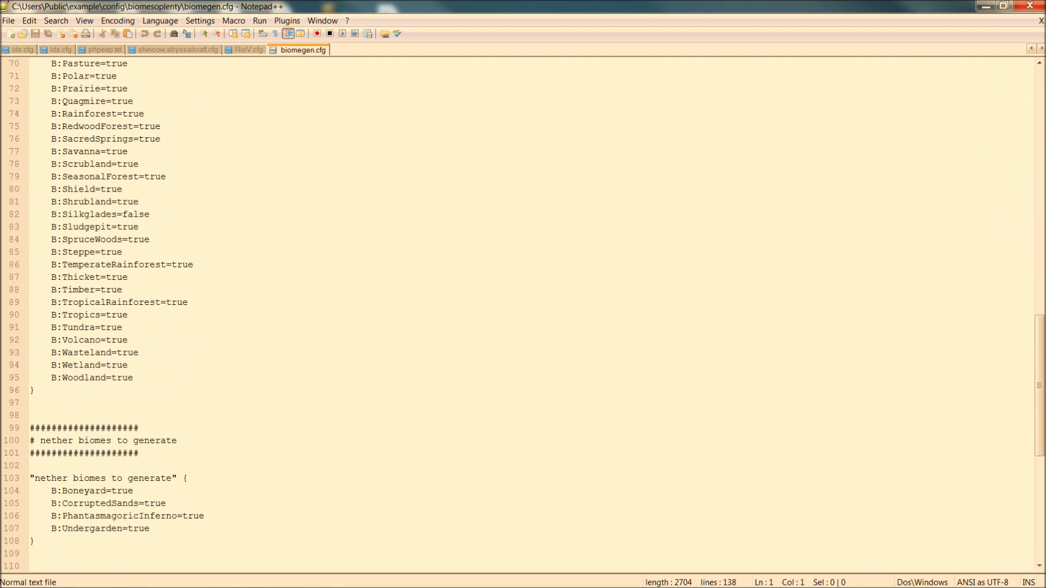
pyautogui.scroll(-6, 523, 316)
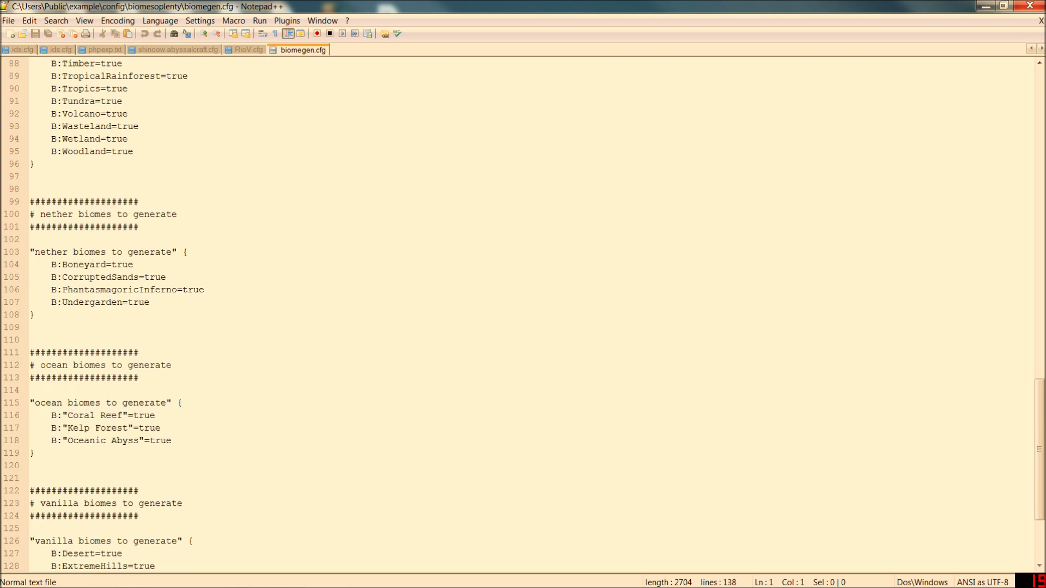
pyautogui.click(156, 415)
pyautogui.press('BackSpace')
pyautogui.press('BackSpace')
pyautogui.press('BackSpace')
pyautogui.press('BackSpace')
pyautogui.write('f')
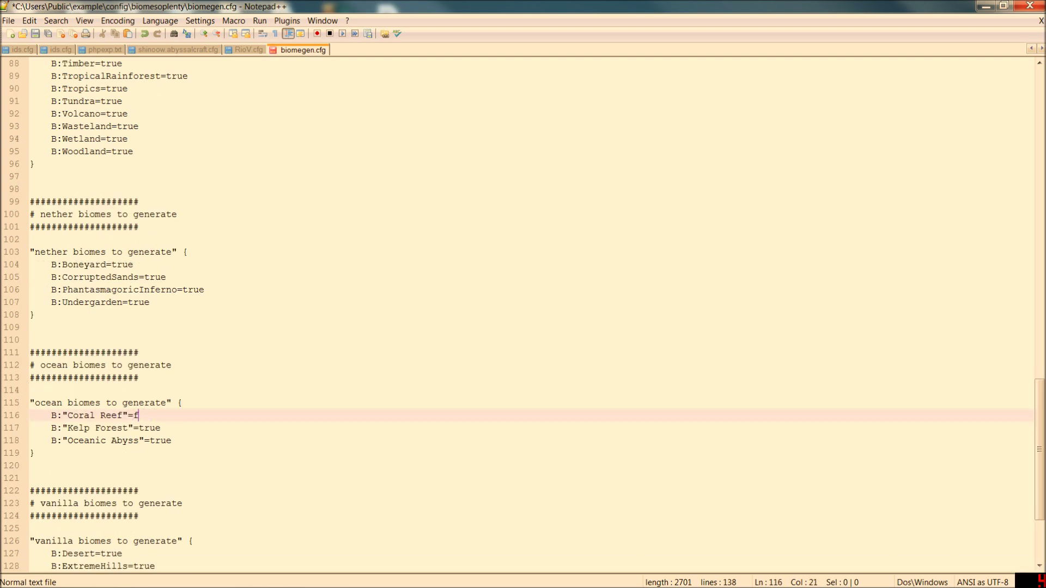
pyautogui.write('alse')
# Set Kelp Forest to false in the "ocean biomes to generate" section.
pyautogui.press('Down')
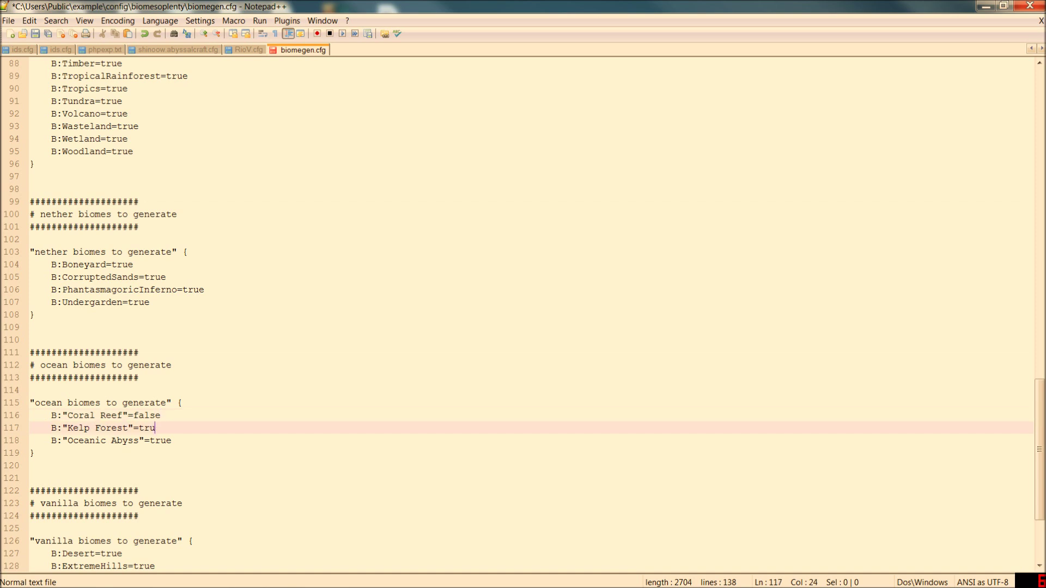
pyautogui.press('BackSpace')
pyautogui.press('BackSpace')
pyautogui.press('BackSpace')
# Set Oceanic Abyss to false in the "ocean biomes to generate" section.
pyautogui.write('false')
pyautogui.press('Down')
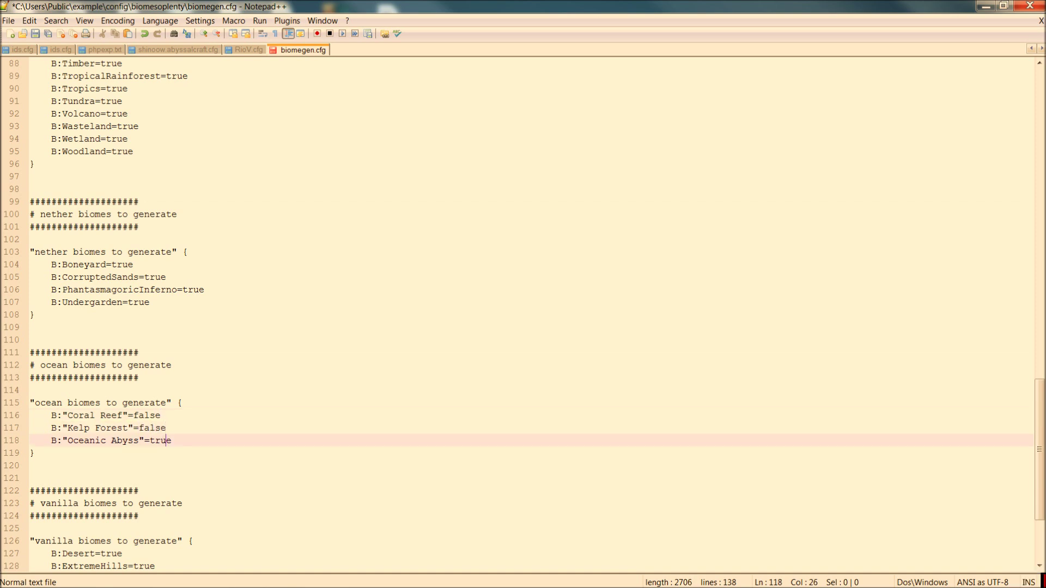
pyautogui.press('Down')
pyautogui.press('Up')
pyautogui.press('Right')
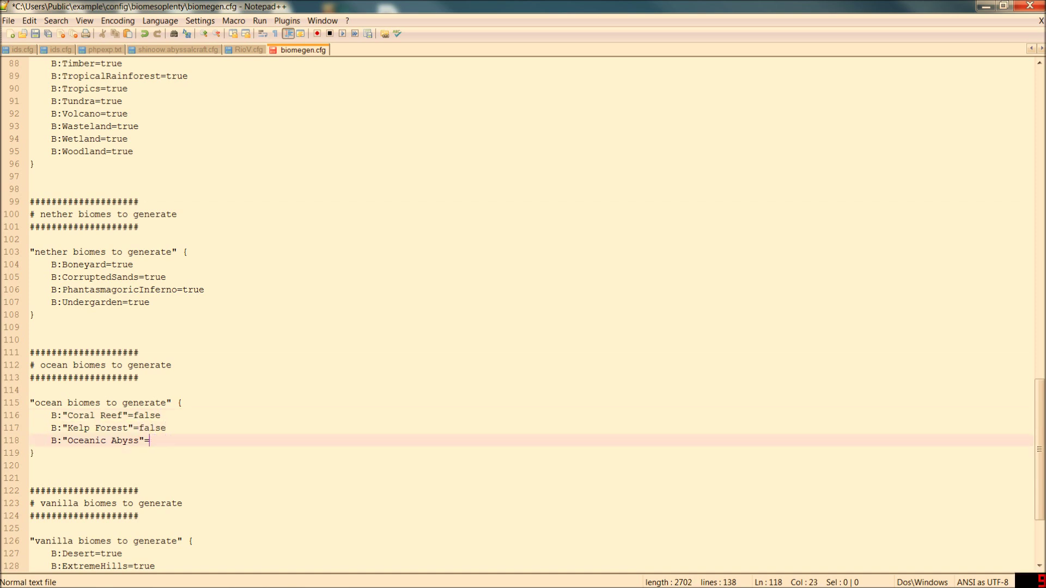
pyautogui.write('false')
# Set Ocean to false in the "vanilla biomes to generate" section.
pyautogui.press('Down')
pyautogui.press('Down')
pyautogui.press('Down')
pyautogui.press('Down')
pyautogui.press('Down')
pyautogui.press('Down')
pyautogui.press('Down')
pyautogui.press('Down')
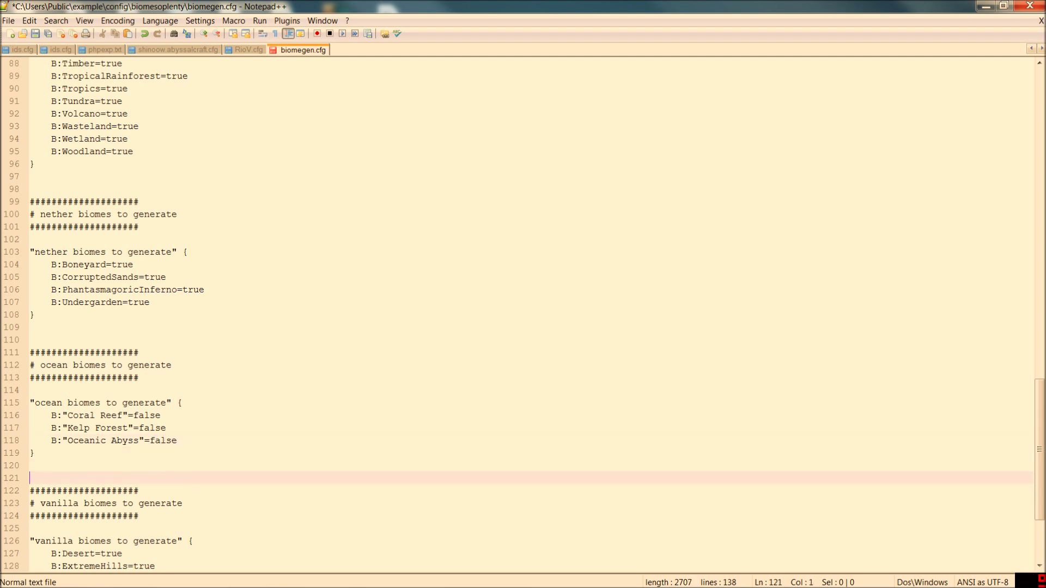
pyautogui.scroll(-4, 523, 314)
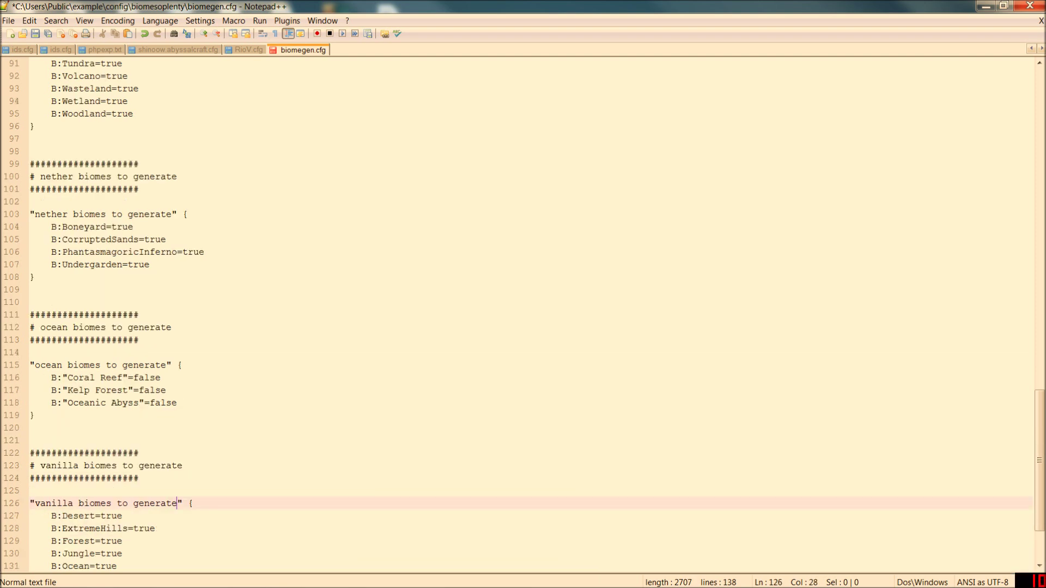
pyautogui.press('Down')
pyautogui.press('Down')
pyautogui.press('Down')
pyautogui.press('Down')
pyautogui.press('Down')
pyautogui.press('BackSpace')
pyautogui.press('BackSpace')
pyautogui.press('BackSpace')
pyautogui.press('BackSpace')
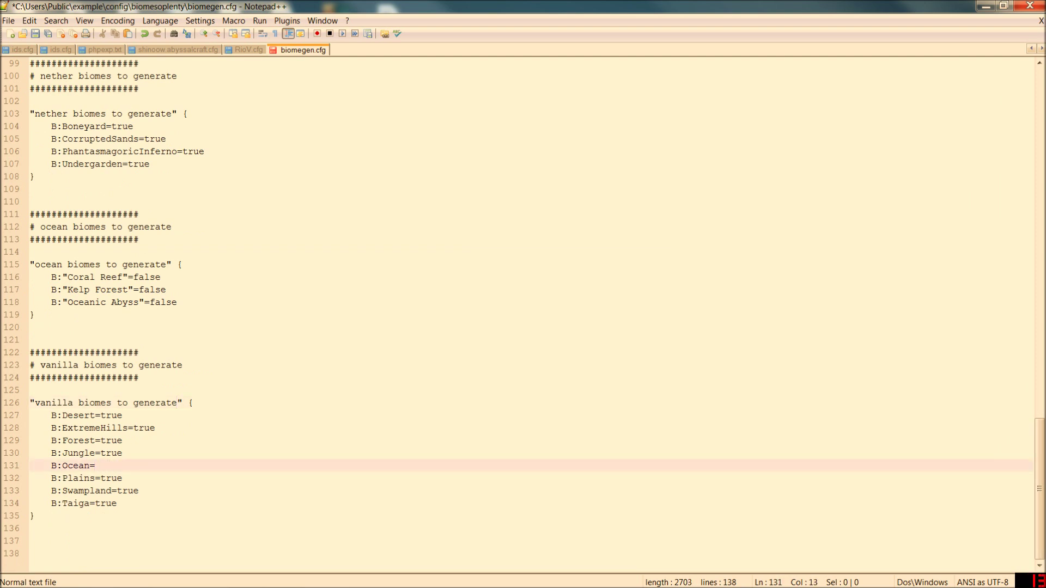
# Set Wetland to false in the "biomes to generate" section.
pyautogui.scroll(13, 523, 315)
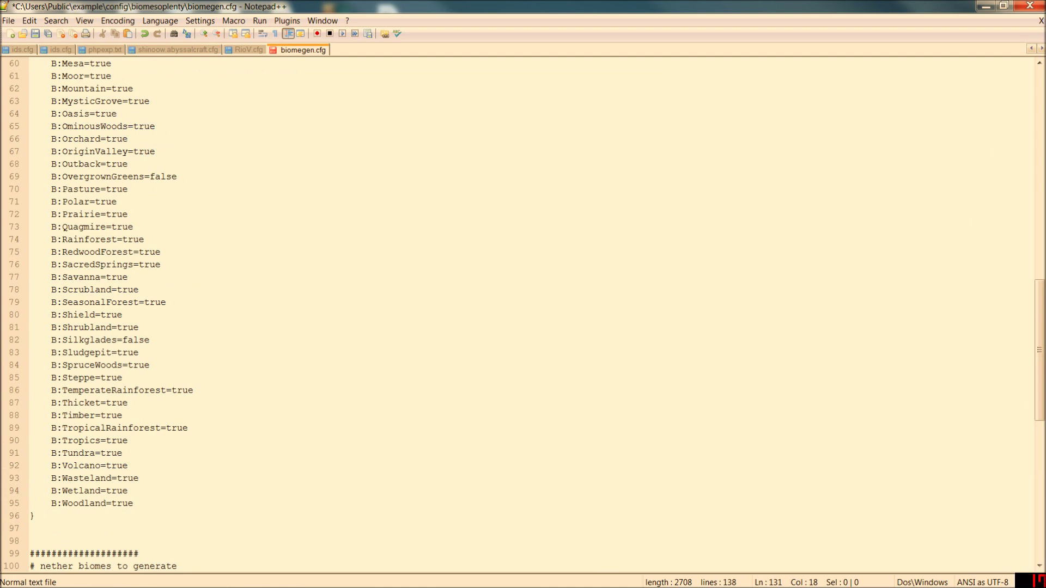
pyautogui.click(128, 491)
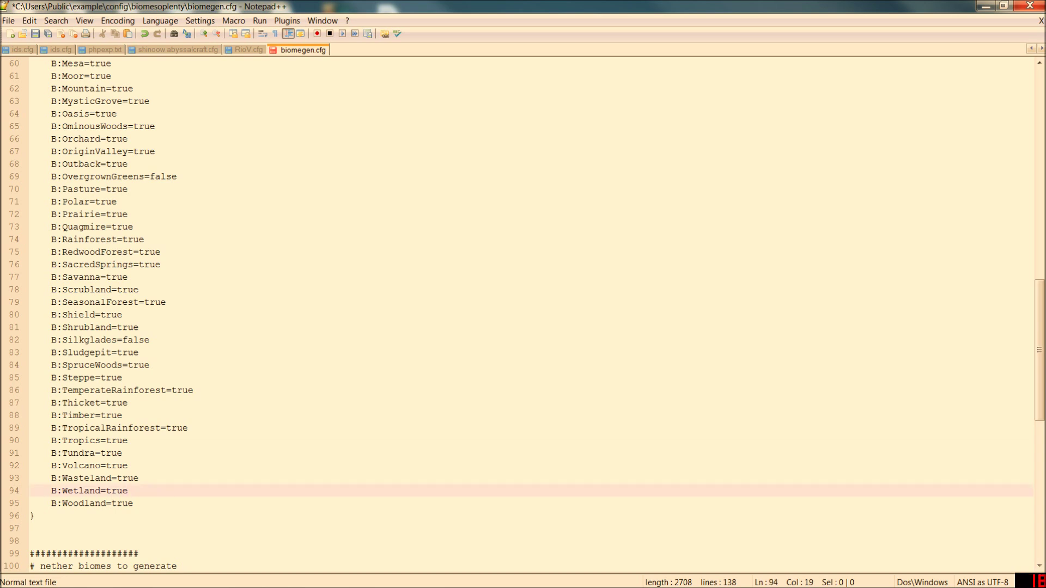
pyautogui.press('BackSpace')
pyautogui.press('BackSpace')
pyautogui.press('BackSpace')
pyautogui.press('BackSpace')
pyautogui.write('false')
# Set LushSwamp to false in the "biomes to generate" section.
pyautogui.press('Up')
pyautogui.press('Up')
pyautogui.press('Up')
pyautogui.press('Up')
pyautogui.press('Up')
pyautogui.press('Up')
pyautogui.press('Up')
pyautogui.press('Up')
pyautogui.press('Up')
pyautogui.press('Up')
pyautogui.press('Up')
pyautogui.press('Up')
pyautogui.press('Up')
pyautogui.press('Up')
pyautogui.press('Up')
pyautogui.press('Up')
pyautogui.press('Up')
pyautogui.press('Up')
pyautogui.press('Up')
pyautogui.press('Up')
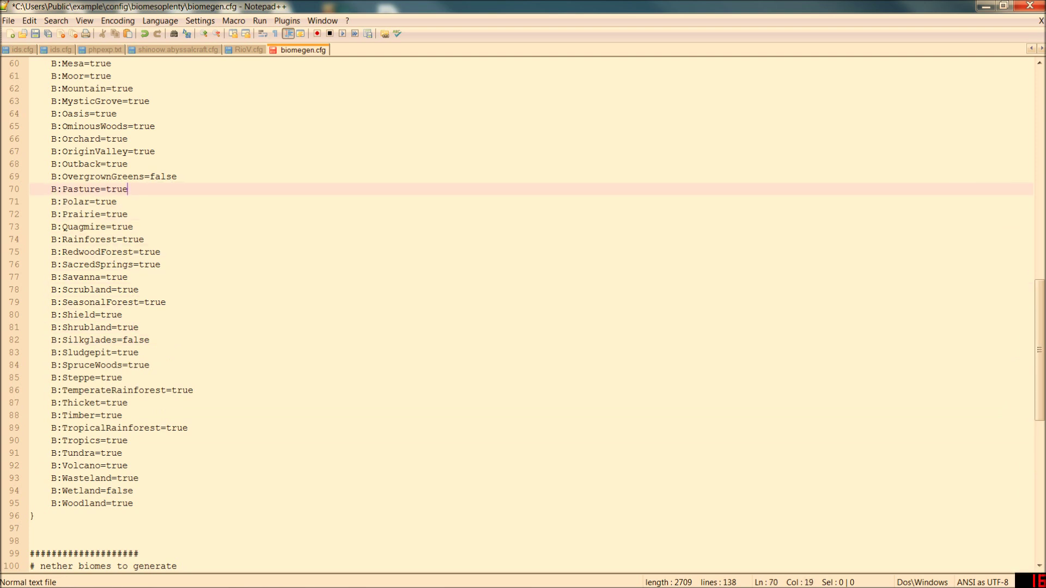
pyautogui.press('Up')
pyautogui.press('Up')
pyautogui.press('Up')
pyautogui.press('Up')
pyautogui.press('Up')
pyautogui.press('Up')
pyautogui.press('Up')
pyautogui.press('Up')
pyautogui.press('Up')
pyautogui.press('Up')
pyautogui.press('Up')
pyautogui.press('Up')
pyautogui.press('Up')
pyautogui.press('Up')
pyautogui.press('Up')
pyautogui.press('Up')
pyautogui.press('Up')
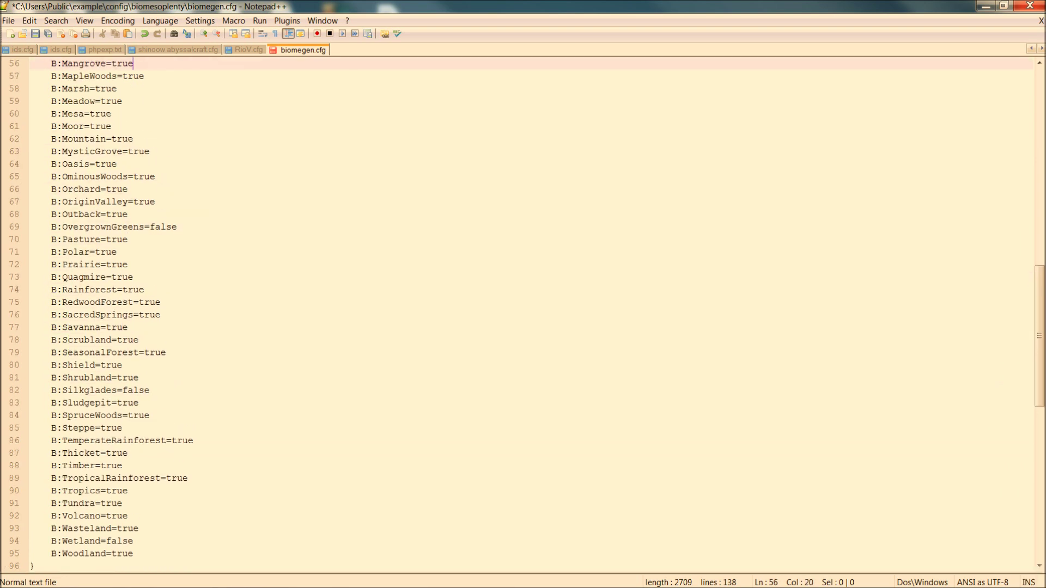
pyautogui.press('Up')
pyautogui.press('Up')
pyautogui.press('Up')
pyautogui.press('Up')
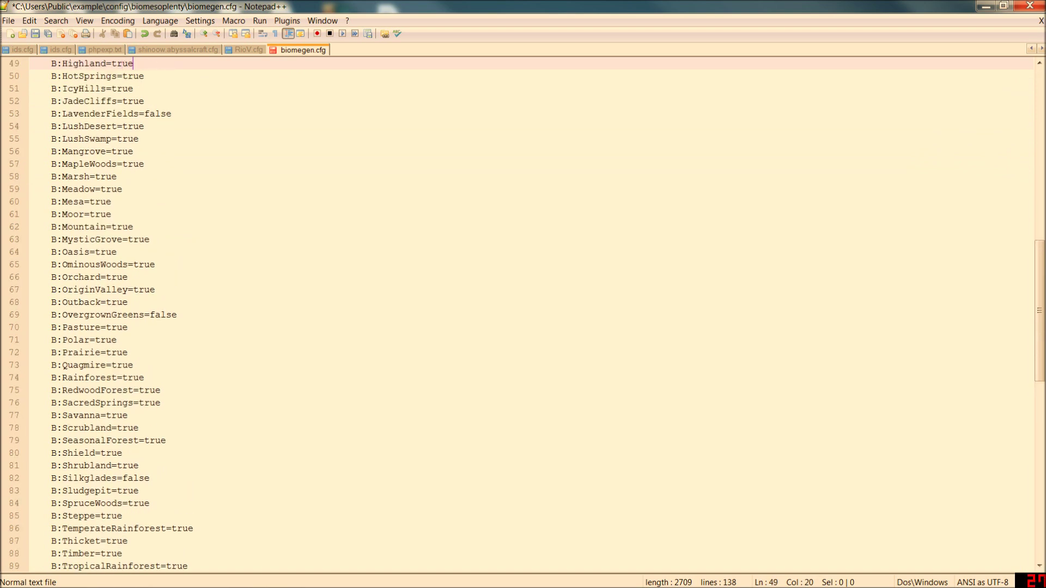
pyautogui.press('Down')
pyautogui.press('Down')
pyautogui.press('Down')
pyautogui.press('Down')
pyautogui.press('Down')
pyautogui.press('Down')
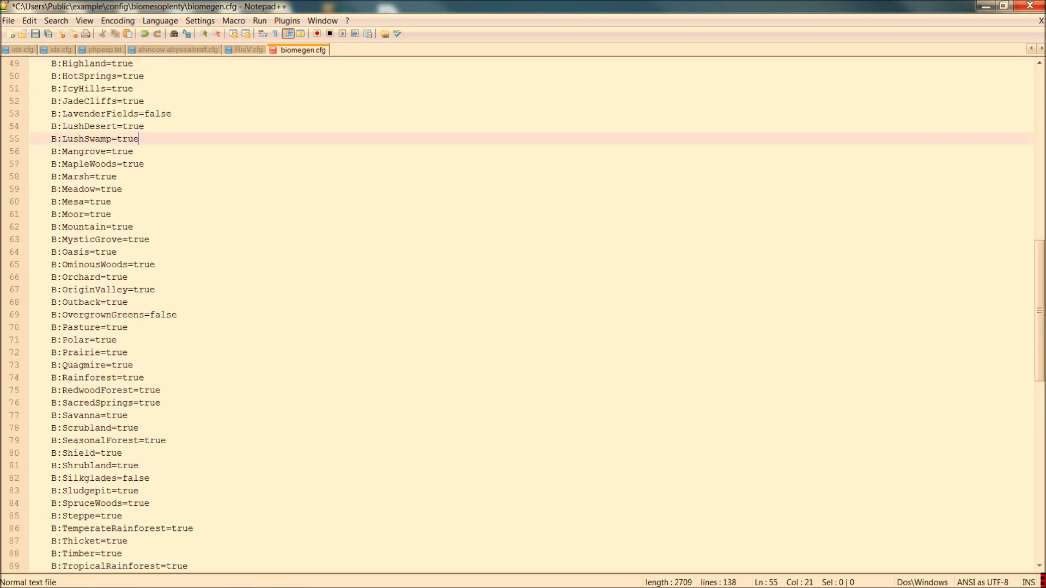
pyautogui.press('BackSpace')
pyautogui.press('BackSpace')
pyautogui.press('BackSpace')
pyautogui.write('false')
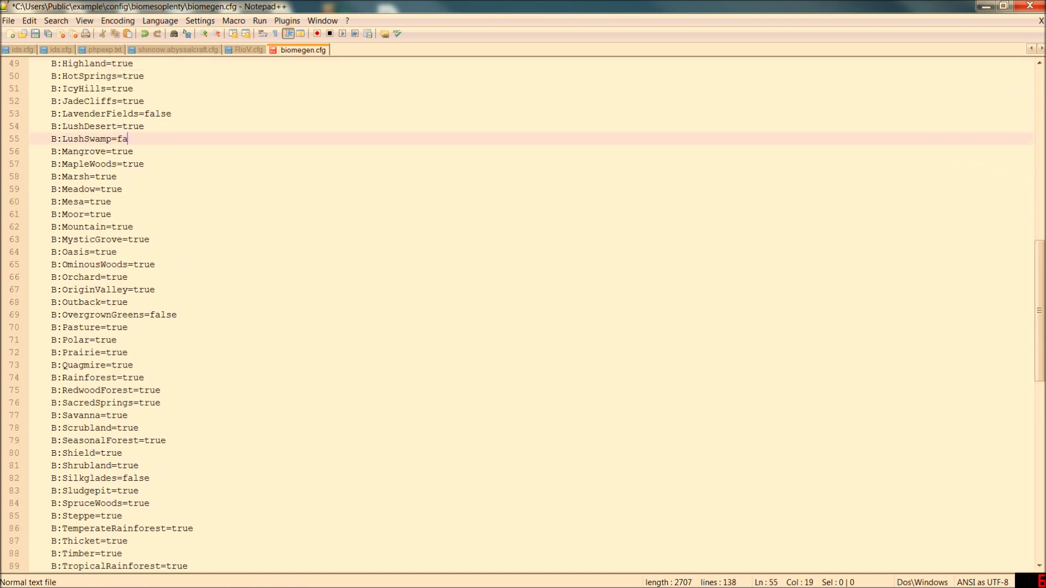
# Set Bayou to false in the "biomes to generate" section.
pyautogui.press('Up')
pyautogui.press('Up')
pyautogui.press('Up')
pyautogui.press('Up')
pyautogui.press('Up')
pyautogui.press('Up')
pyautogui.press('Up')
pyautogui.press('Up')
pyautogui.press('Up')
pyautogui.press('Up')
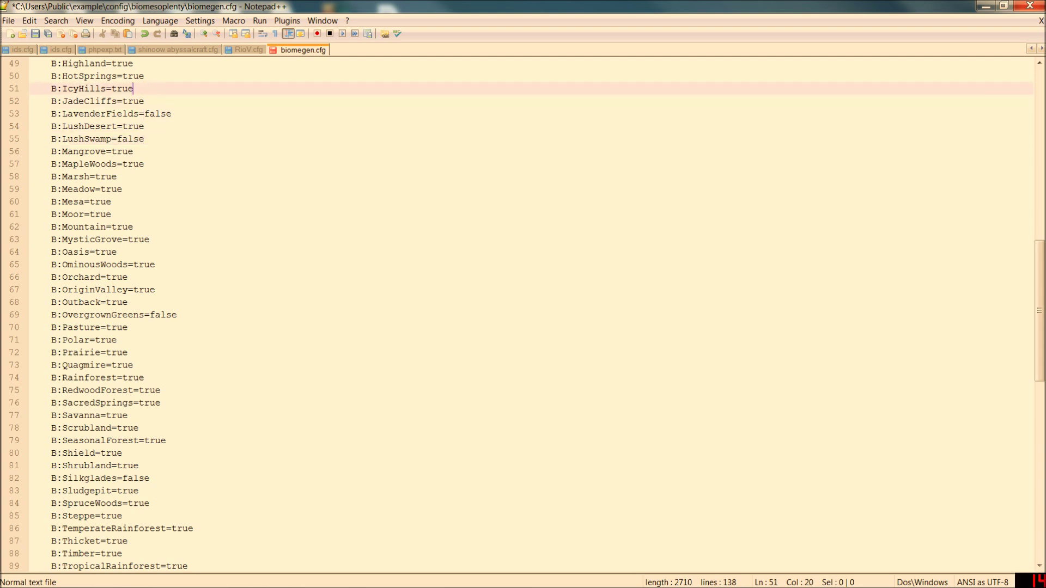
pyautogui.press('Up')
pyautogui.press('Up')
pyautogui.press('Up')
pyautogui.press('Up')
pyautogui.press('Up')
pyautogui.press('Up')
pyautogui.press('Up')
pyautogui.press('Up')
pyautogui.press('Up')
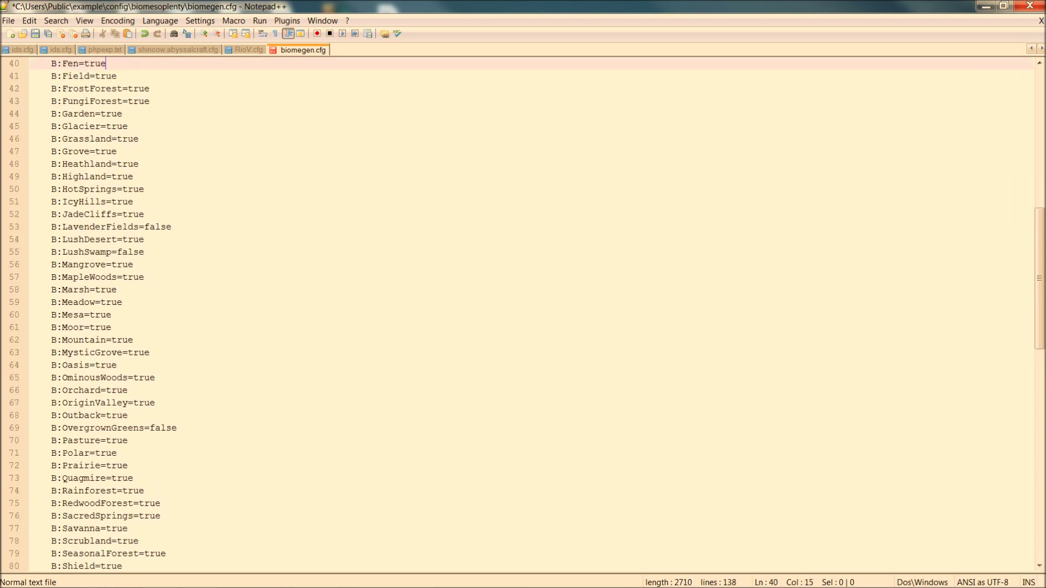
pyautogui.press('Up')
pyautogui.press('Up')
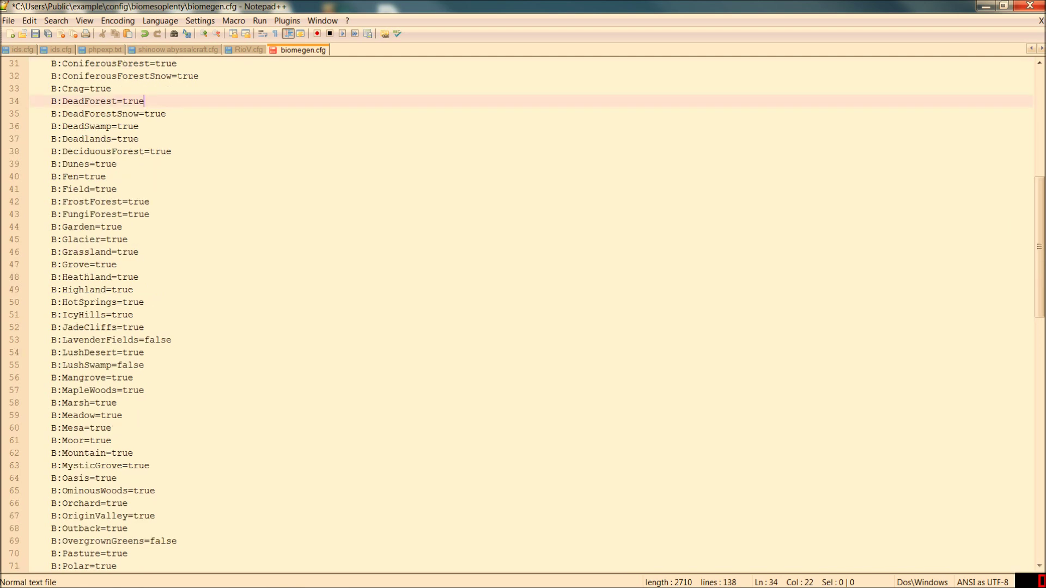
pyautogui.scroll(2, 523, 315)
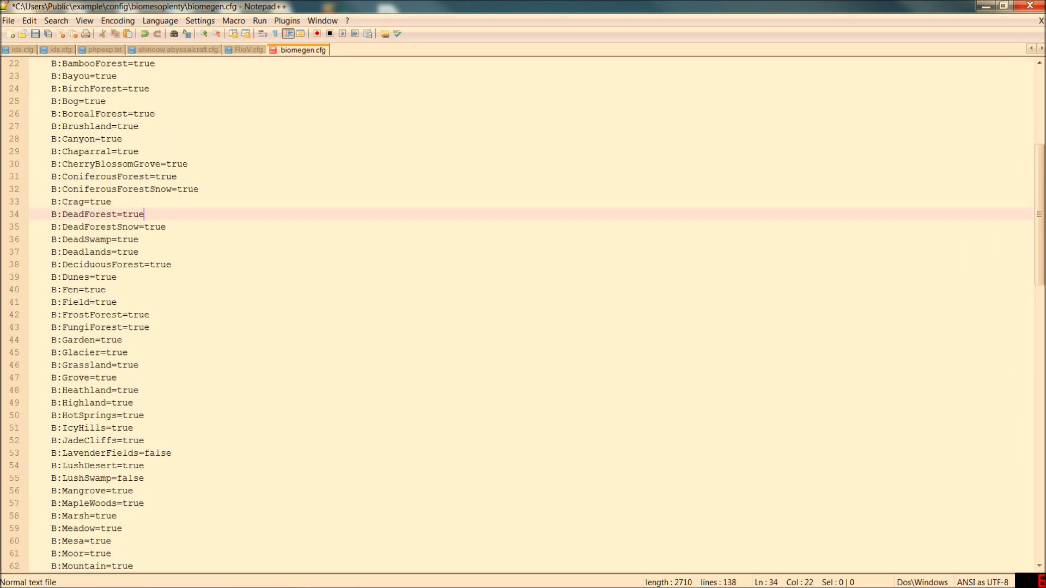
pyautogui.scroll(1, 523, 314)
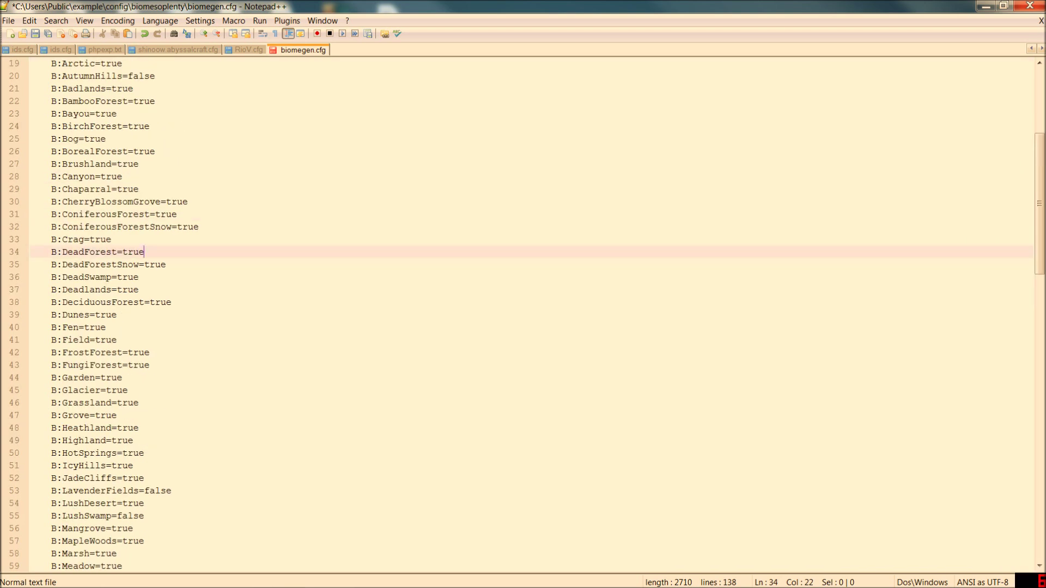
pyautogui.click(117, 114)
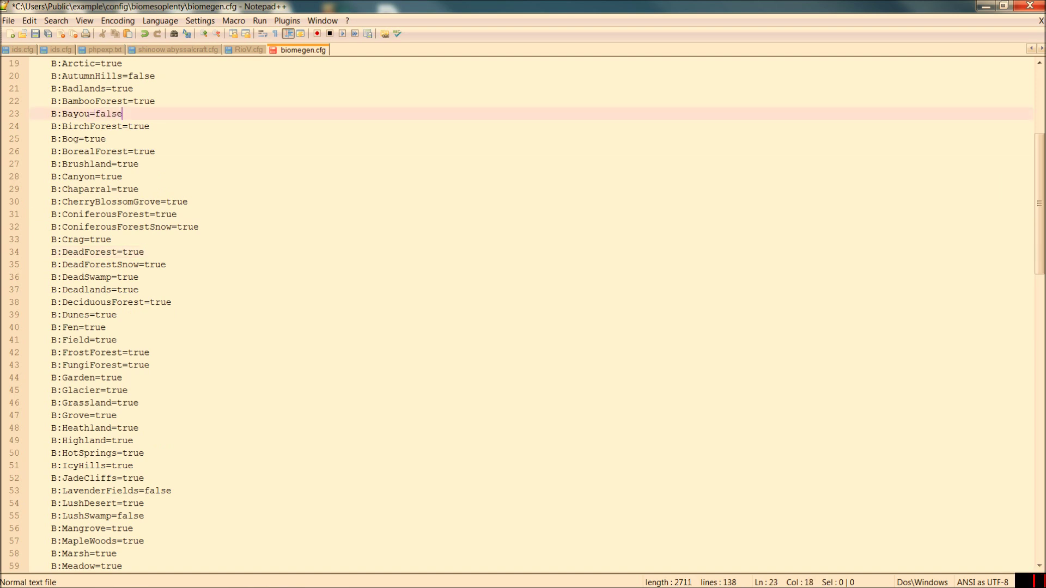
# Set Bog to false in the "biomes to generate" section.
pyautogui.press('Down')
pyautogui.press('Down')
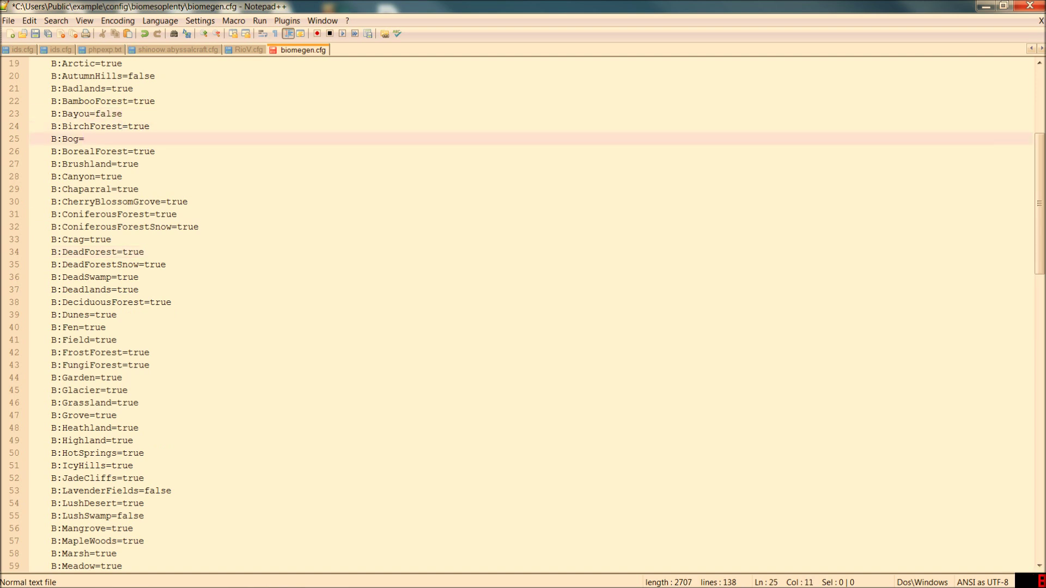
pyautogui.write('false')
# Save biomegen.cfg and open terraingen.cfg from the biomesoplenty folder in Windows Explorer.
pyautogui.press('Up')
pyautogui.press('Up')
pyautogui.press('Up')
pyautogui.press('Up')
pyautogui.press('Up')
pyautogui.press('Up')
pyautogui.press('Up')
pyautogui.press('Up')
pyautogui.press('Up')
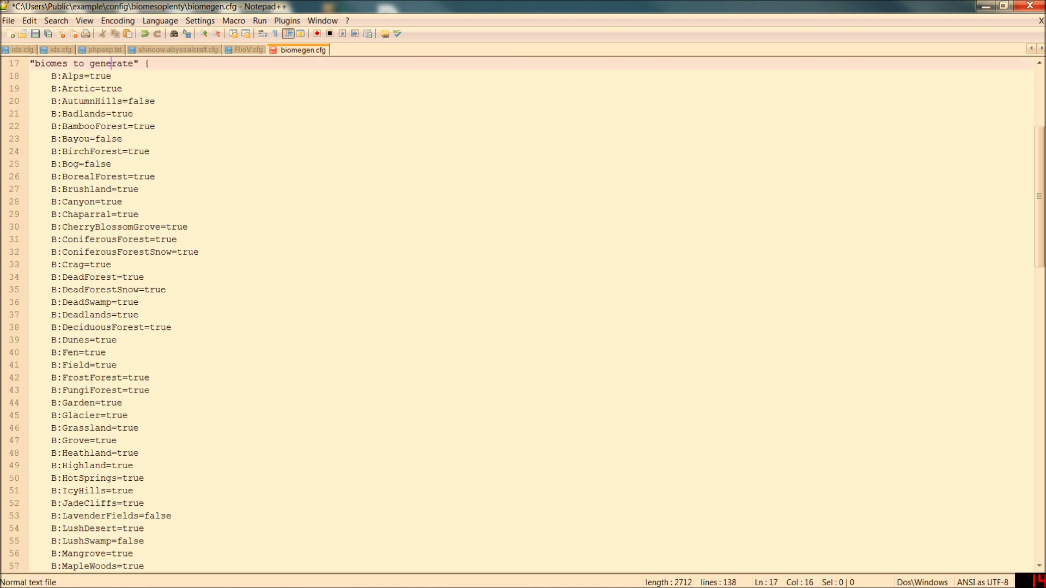
pyautogui.press('Up')
pyautogui.press('Up')
pyautogui.press('Up')
pyautogui.press('Up')
pyautogui.press('Up')
pyautogui.press('Up')
pyautogui.press('Up')
pyautogui.press('Up')
pyautogui.press('Up')
pyautogui.press('Up')
pyautogui.press('Up')
pyautogui.press('Up')
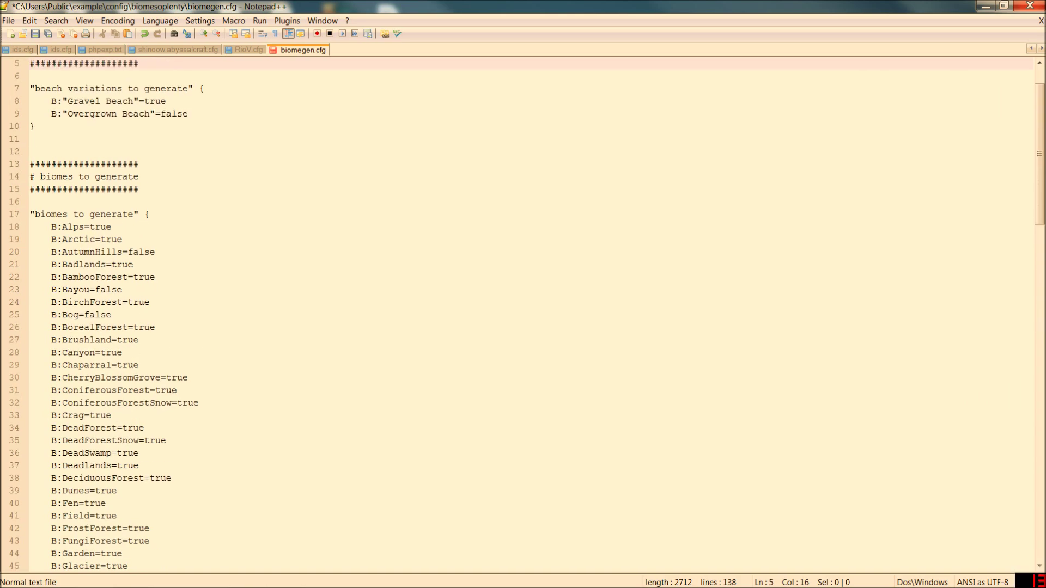
pyautogui.press('Up')
pyautogui.press('Up')
pyautogui.press('Up')
pyautogui.hotkey('alt', 'Tab')
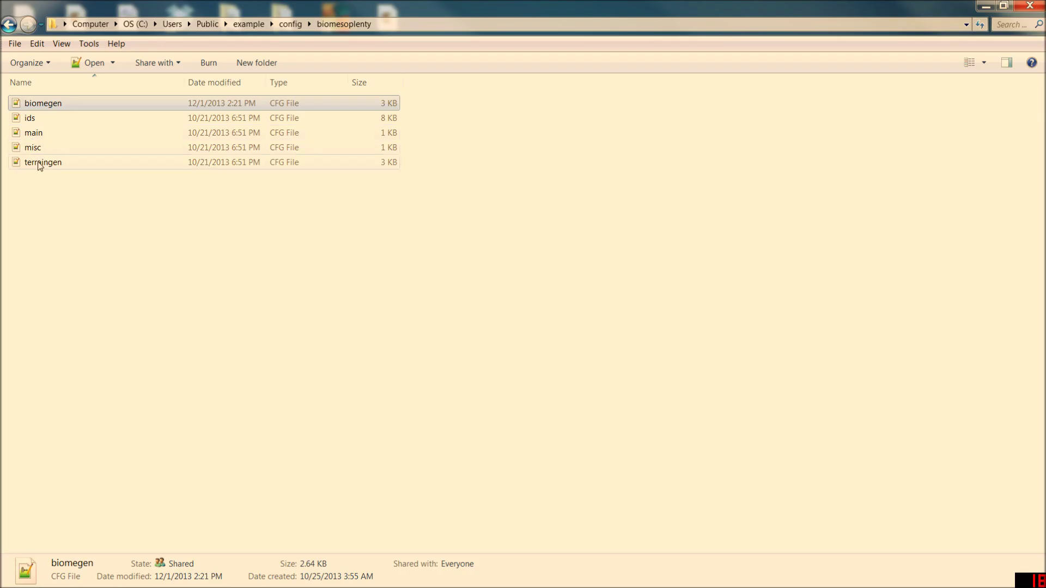
pyautogui.doubleClick(38, 162)
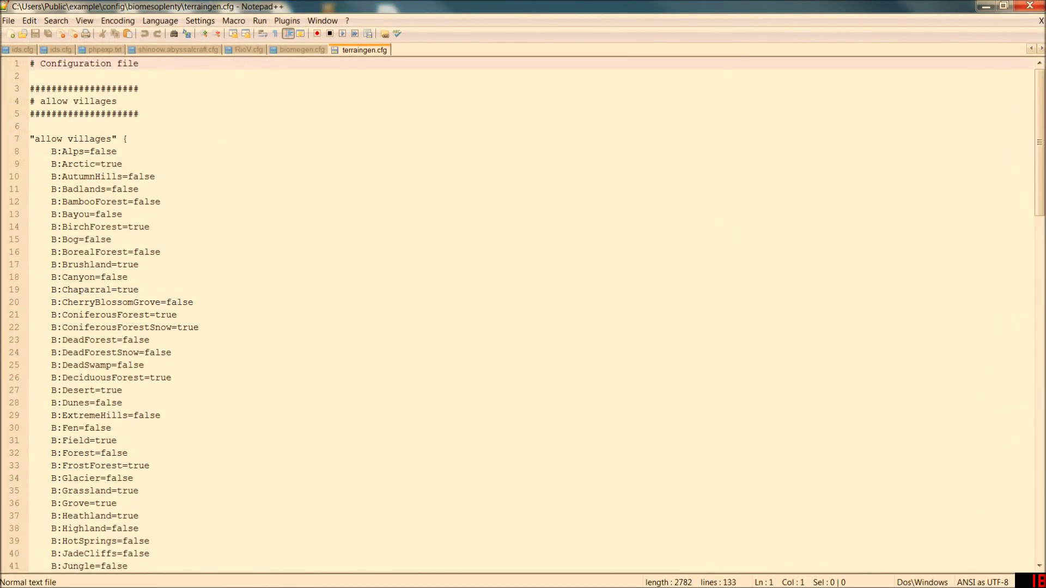
# Set "Add Biomes To Default World" to true in the "biome settings" section, then save terraingen.cfg and close the editor.
pyautogui.scroll(-20, 523, 314)
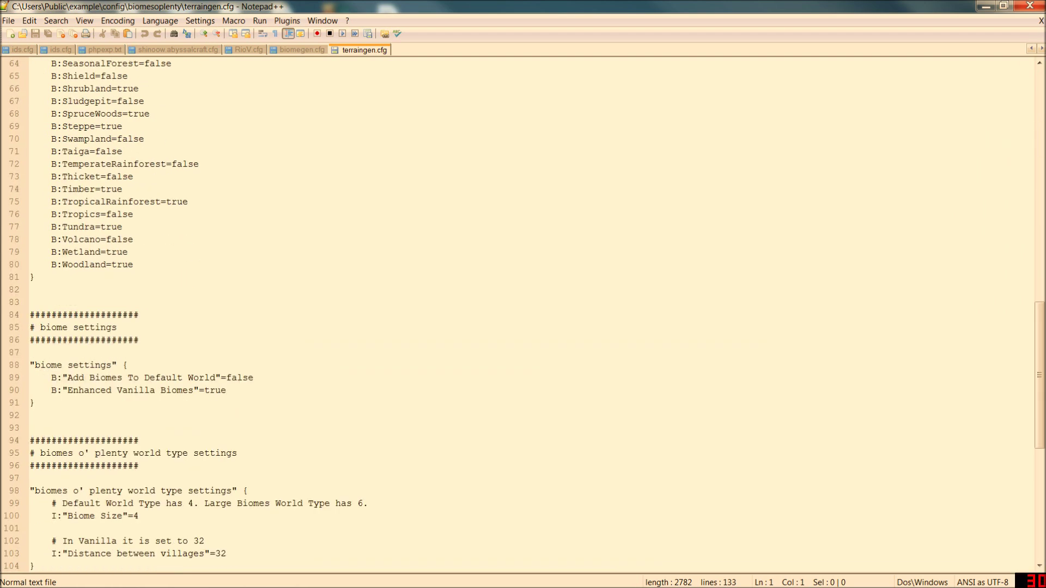
pyautogui.click(253, 378)
pyautogui.press('BackSpace')
pyautogui.press('BackSpace')
pyautogui.press('BackSpace')
pyautogui.press('BackSpace')
pyautogui.press('BackSpace')
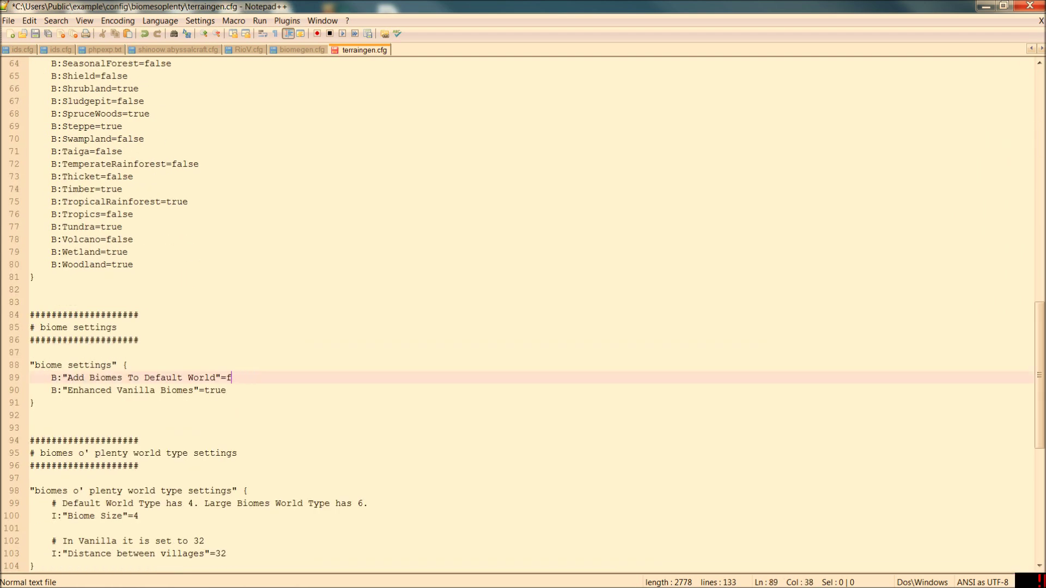
pyautogui.write('true')
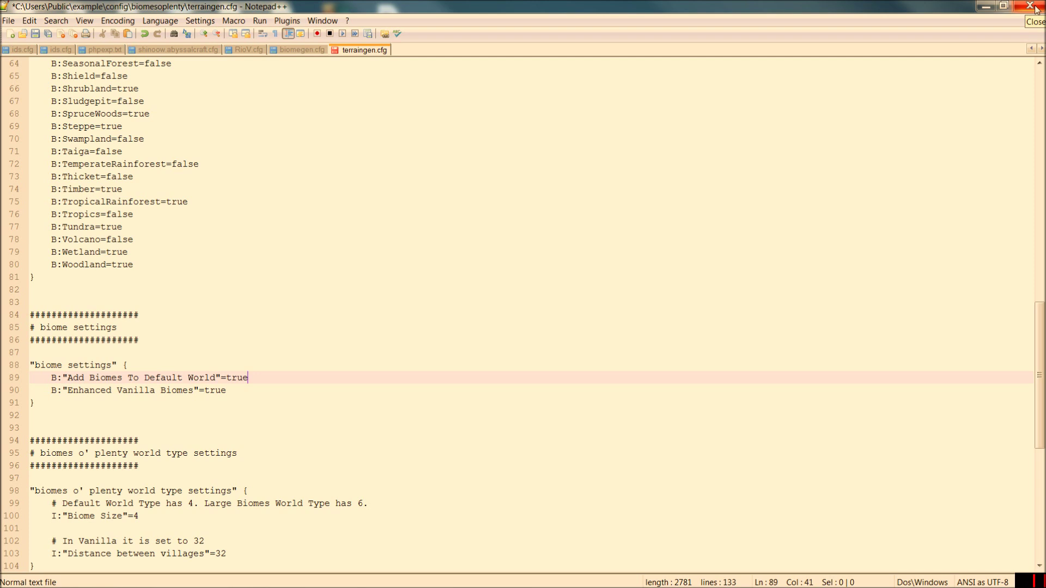
pyautogui.click(34, 34)
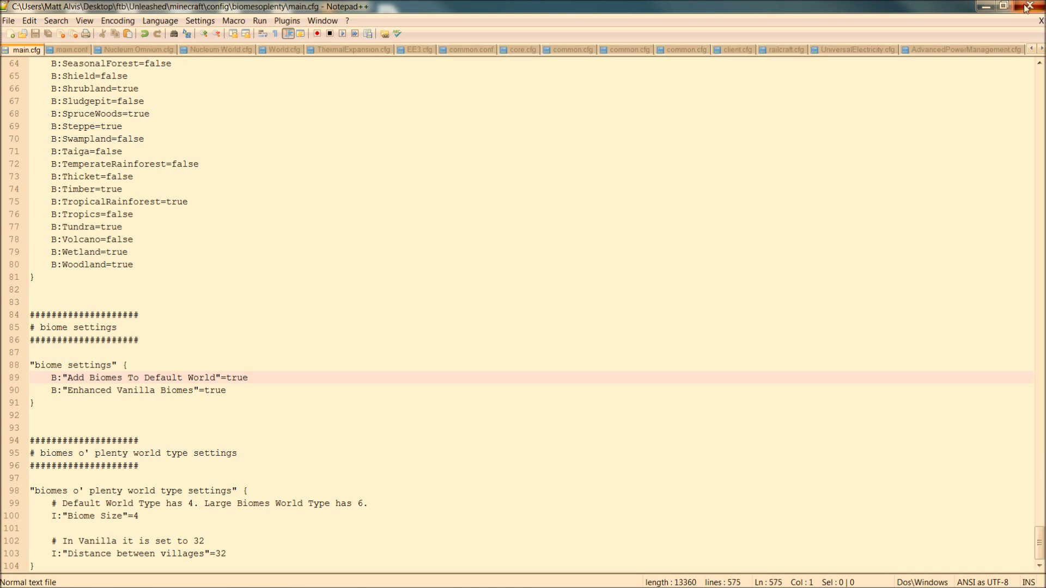
pyautogui.click(1030, 7)
# Launch WinSCP and log in to the stored session testserver.
pyautogui.click(17, 573)
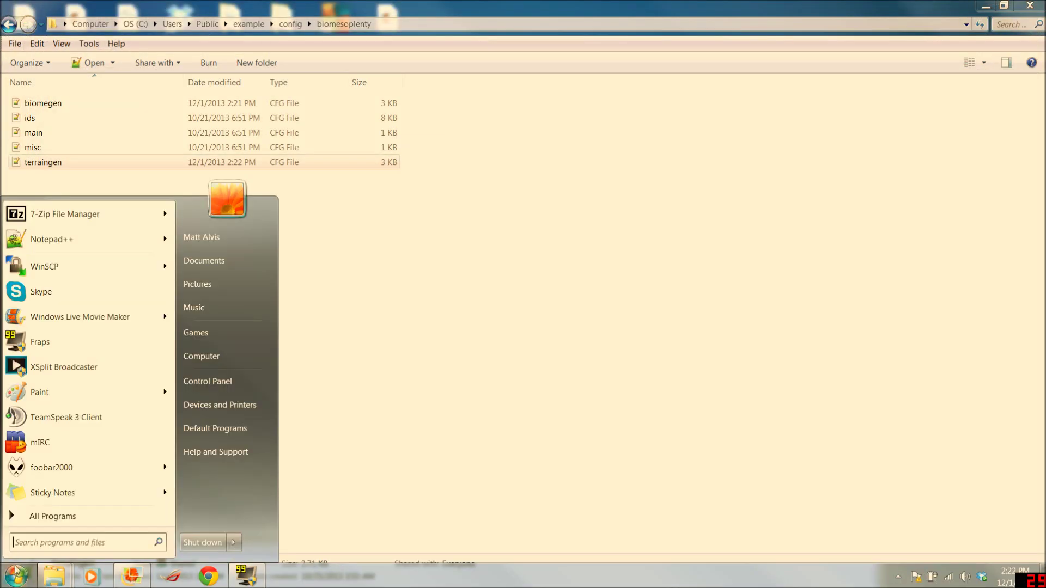
pyautogui.click(59, 265)
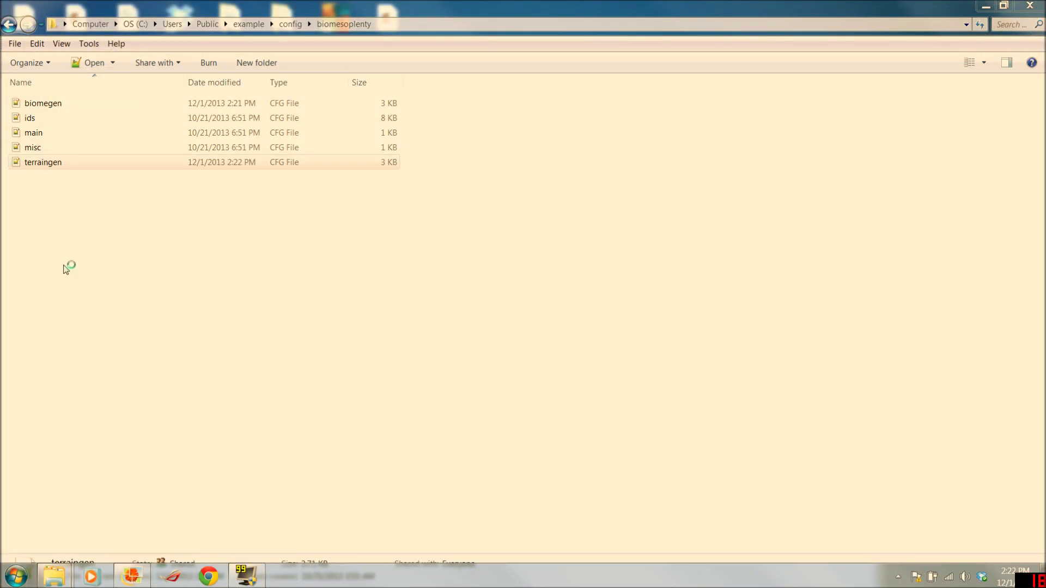
pyautogui.click(500, 334)
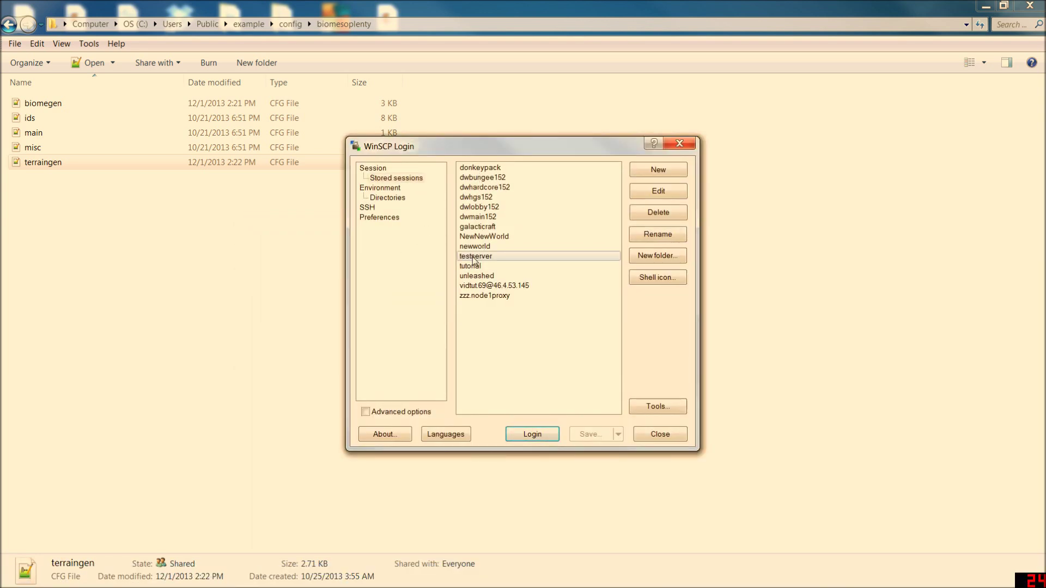
pyautogui.press('F2')
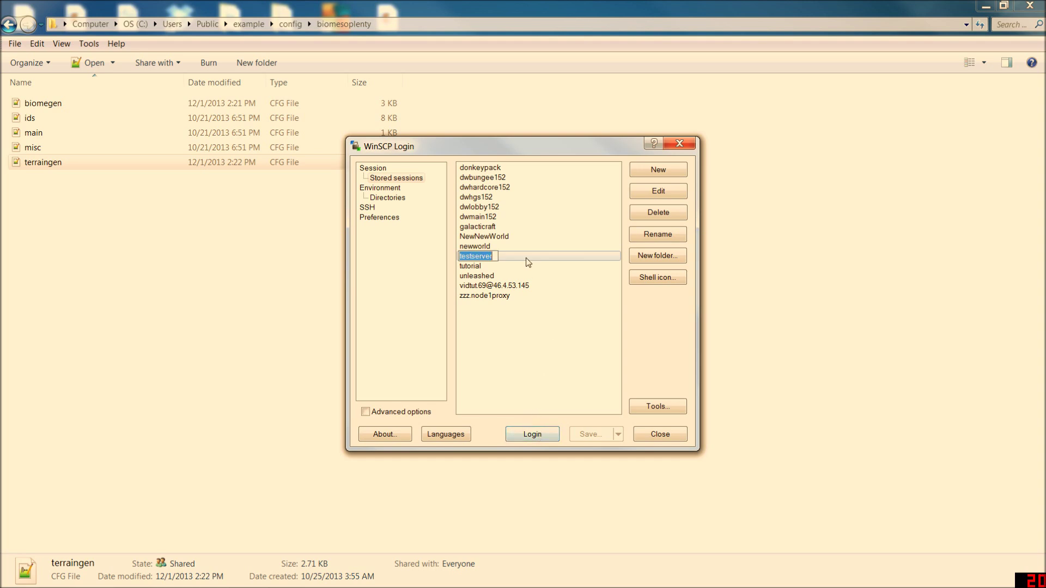
pyautogui.click(528, 433)
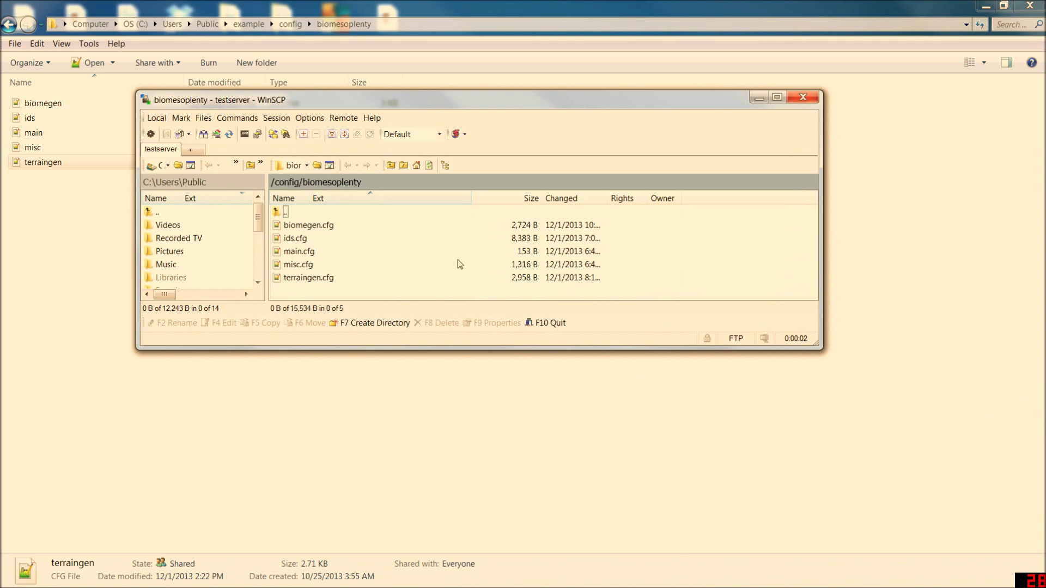
# Open server.properties in the server's root folder and examine its level-type setting.
pyautogui.click(777, 98)
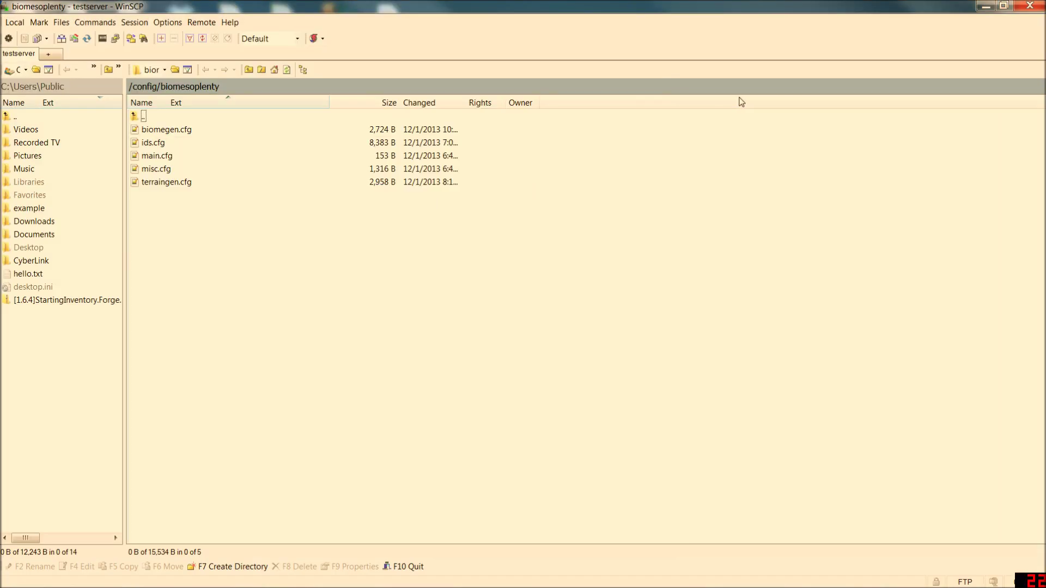
pyautogui.doubleClick(139, 117)
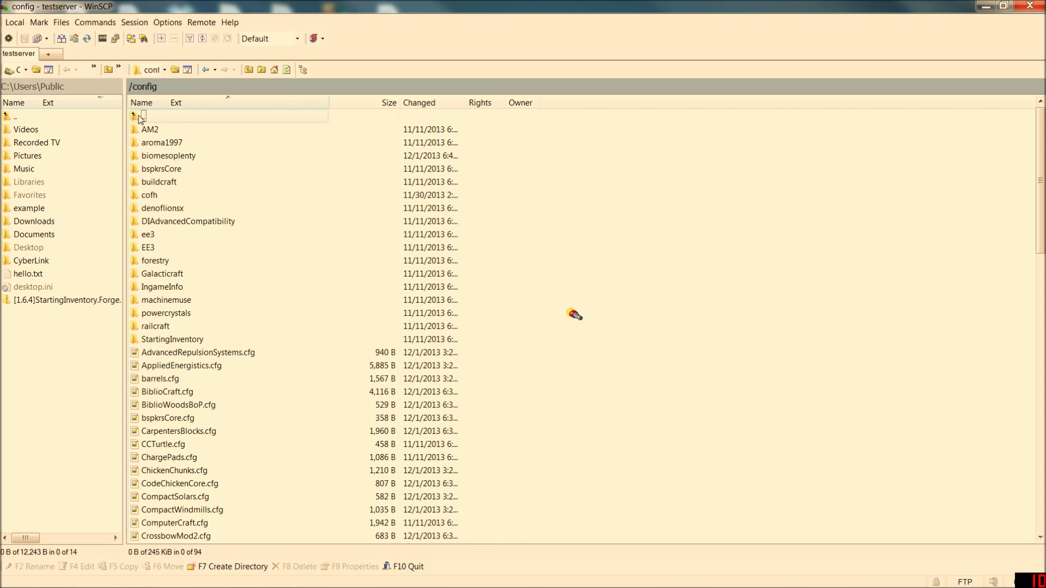
pyautogui.doubleClick(139, 118)
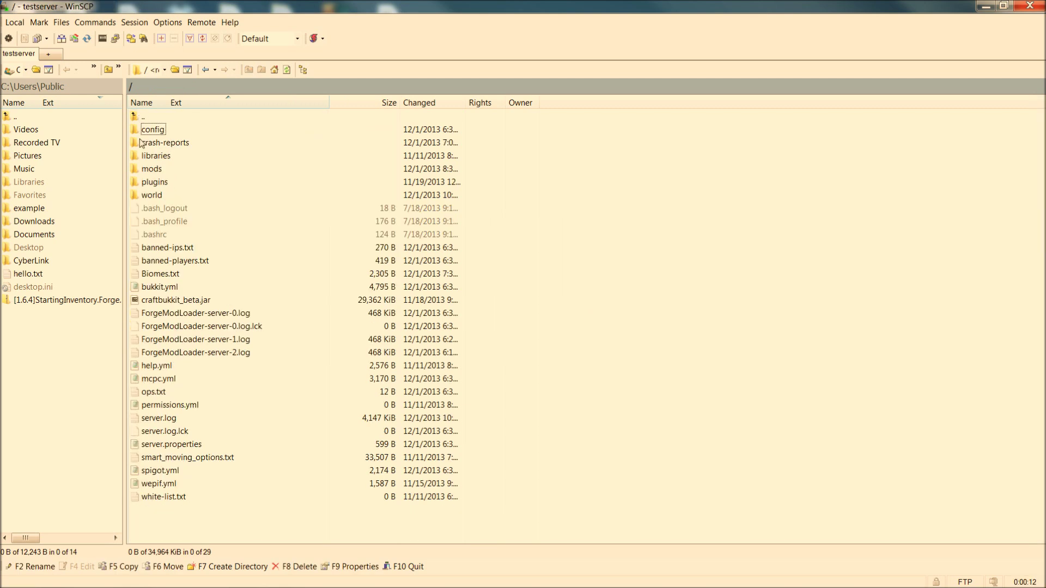
pyautogui.doubleClick(151, 445)
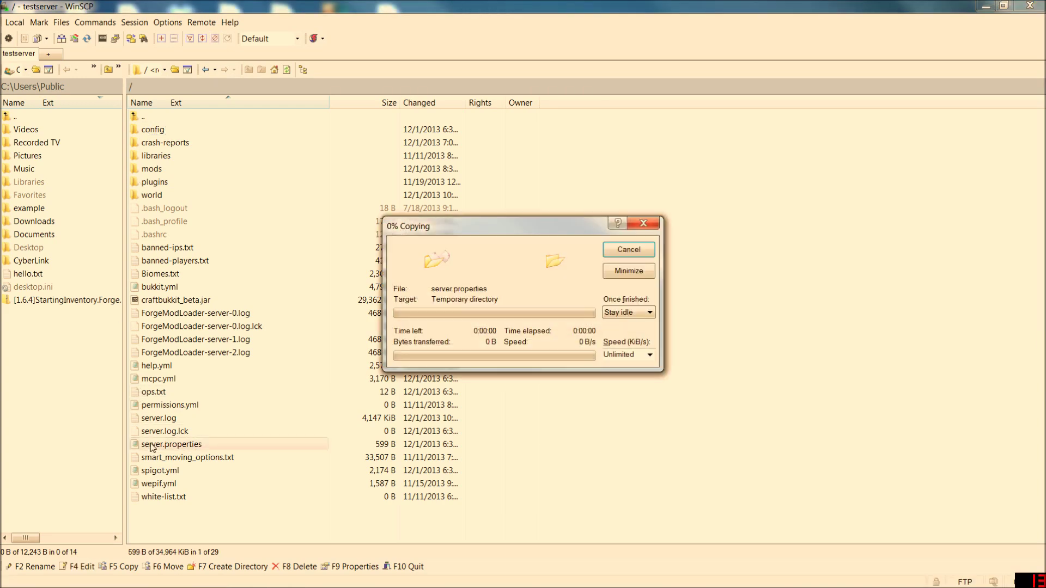
pyautogui.moveTo(171, 90); pyautogui.dragTo(213, 141)
pyautogui.doubleClick(201, 140)
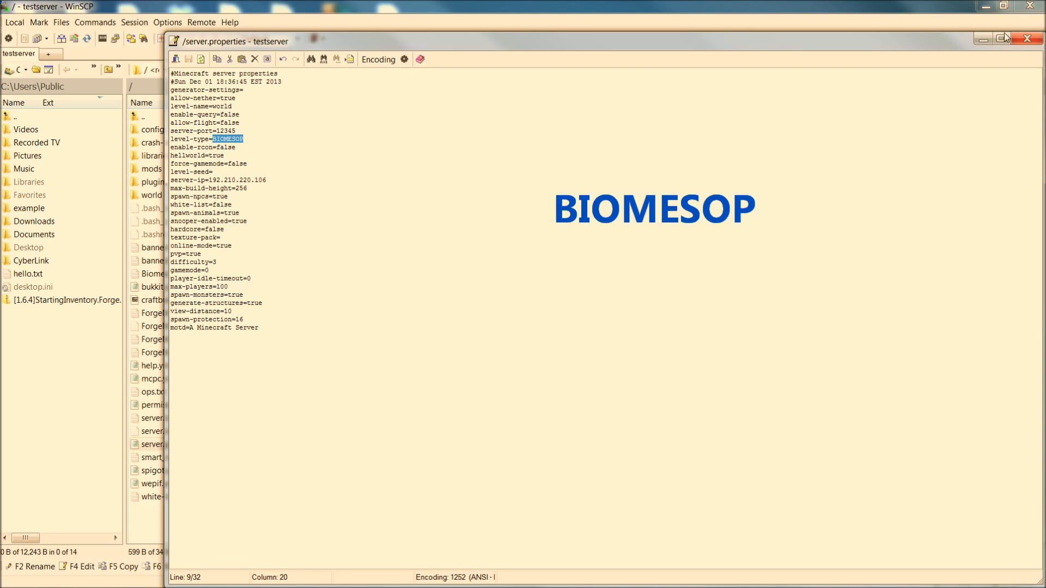
pyautogui.click(1027, 38)
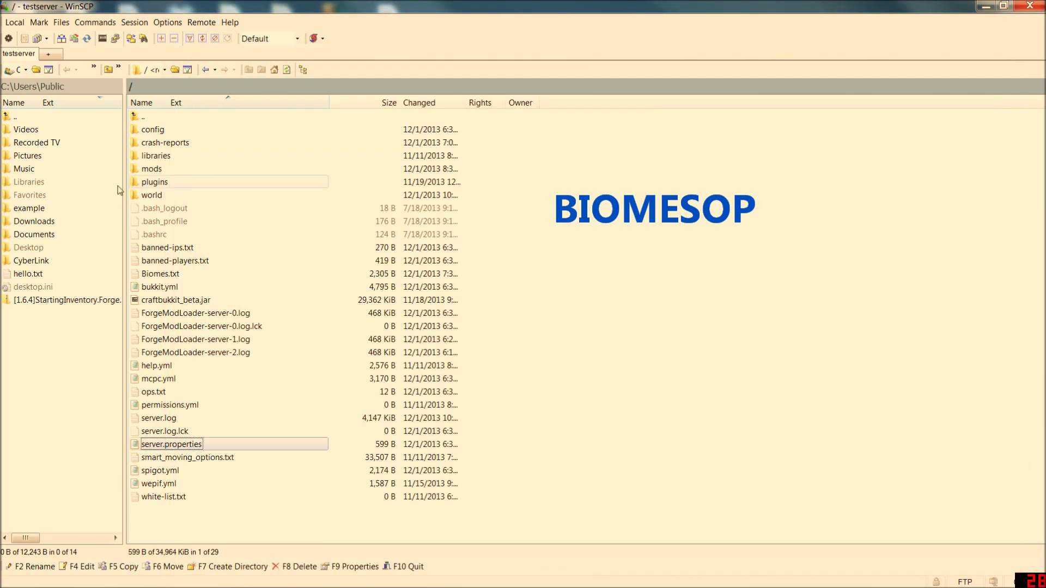
# Open terraingen.cfg in the server's config/biomesoplenty folder and check its "biome settings" section.
pyautogui.doubleClick(148, 132)
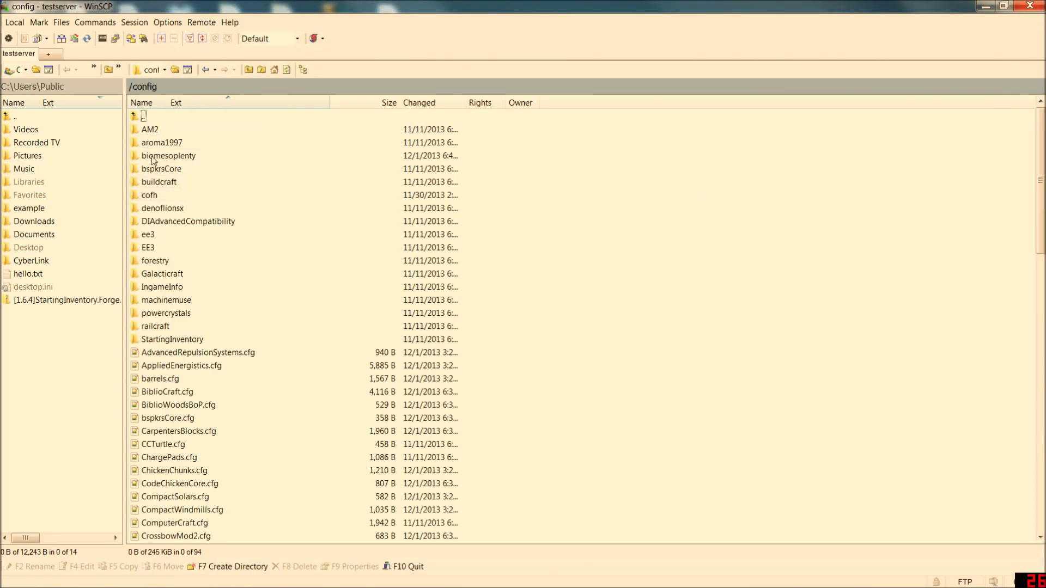
pyautogui.click(153, 158)
pyautogui.doubleClick(153, 158)
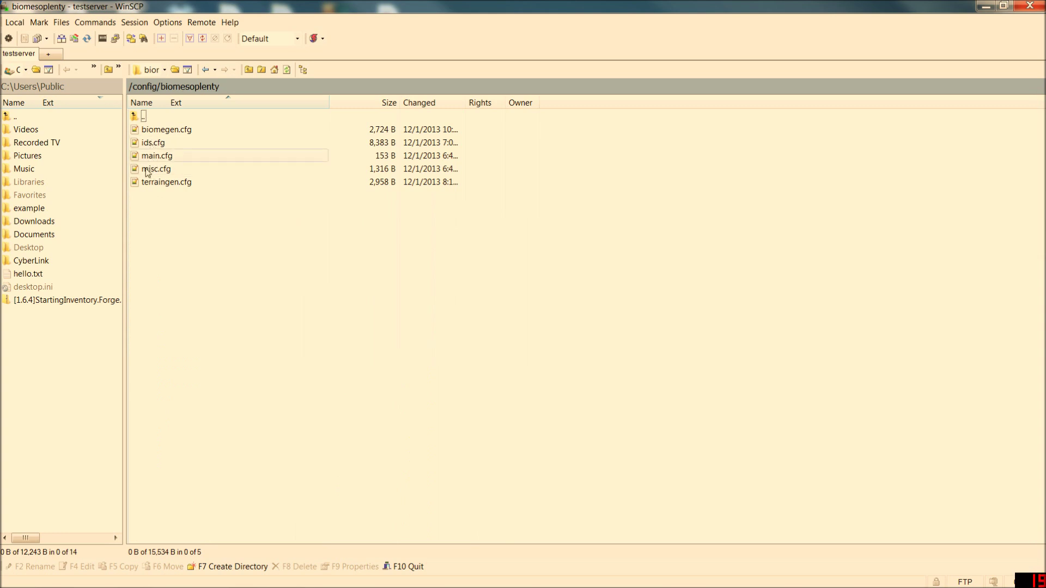
pyautogui.doubleClick(150, 183)
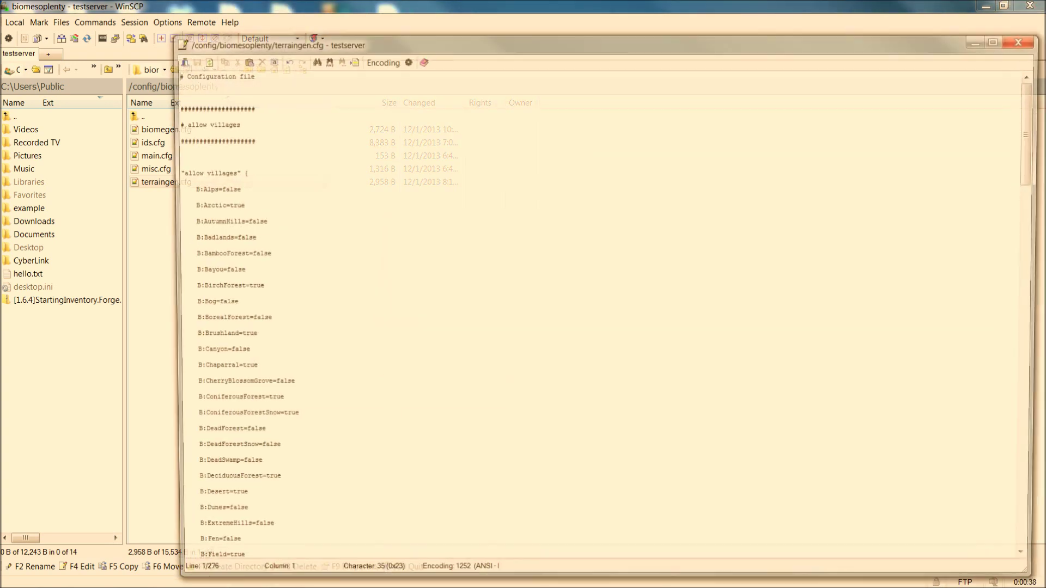
pyautogui.scroll(-6, 606, 318)
pyautogui.scroll(-20, 605, 319)
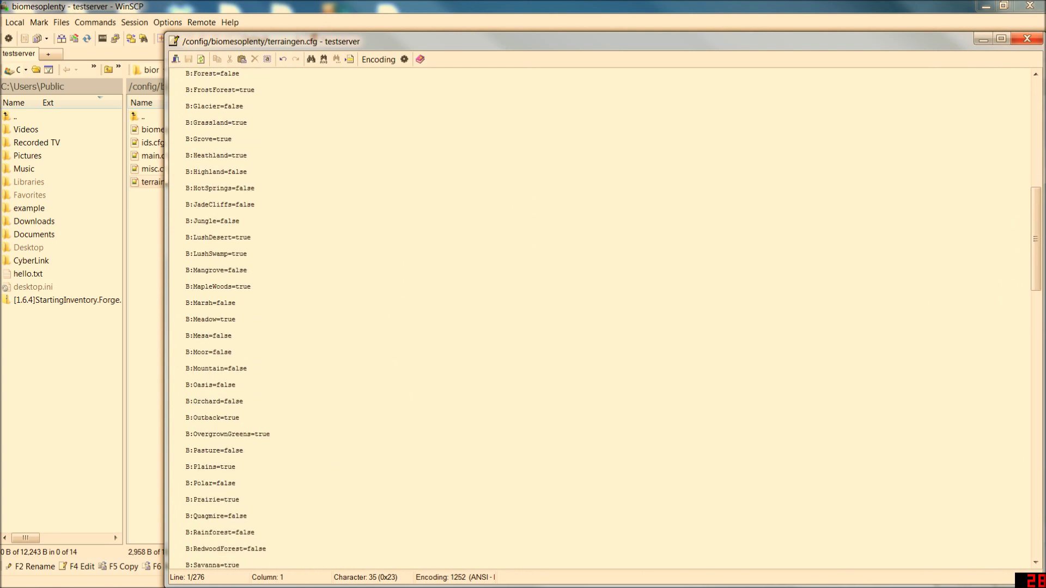
pyautogui.scroll(-3, 605, 319)
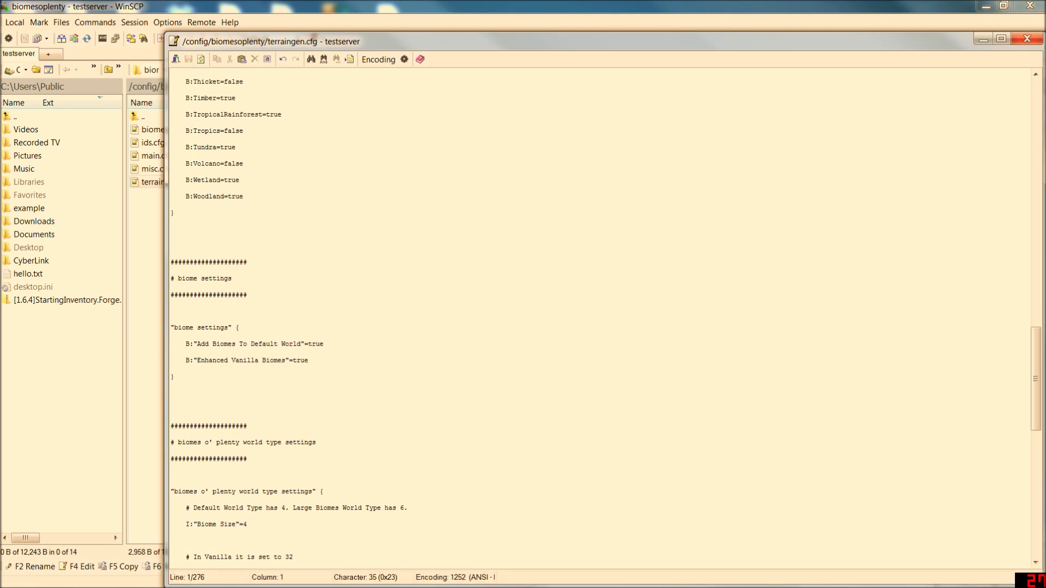
pyautogui.click(1027, 39)
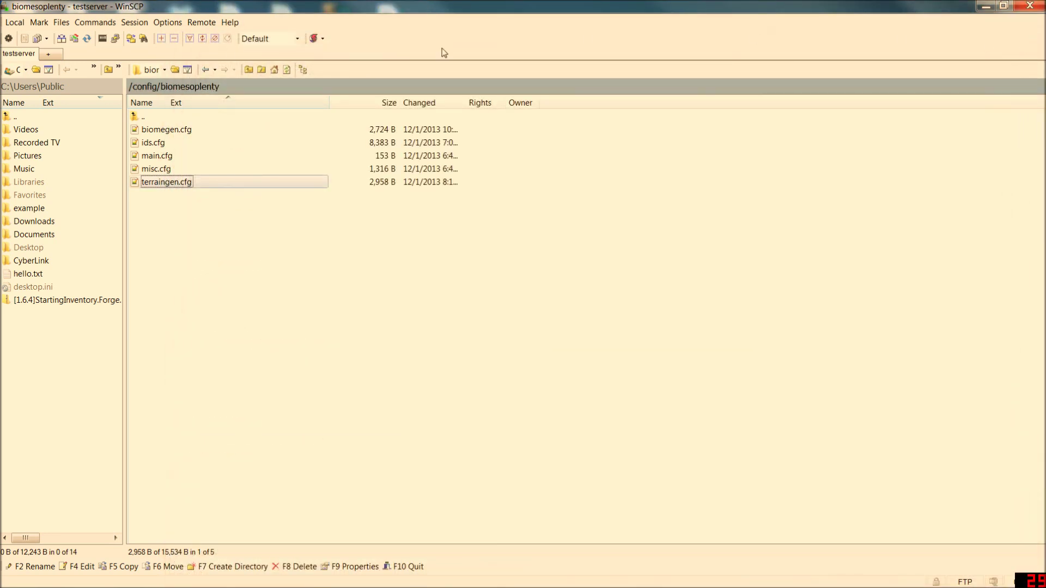